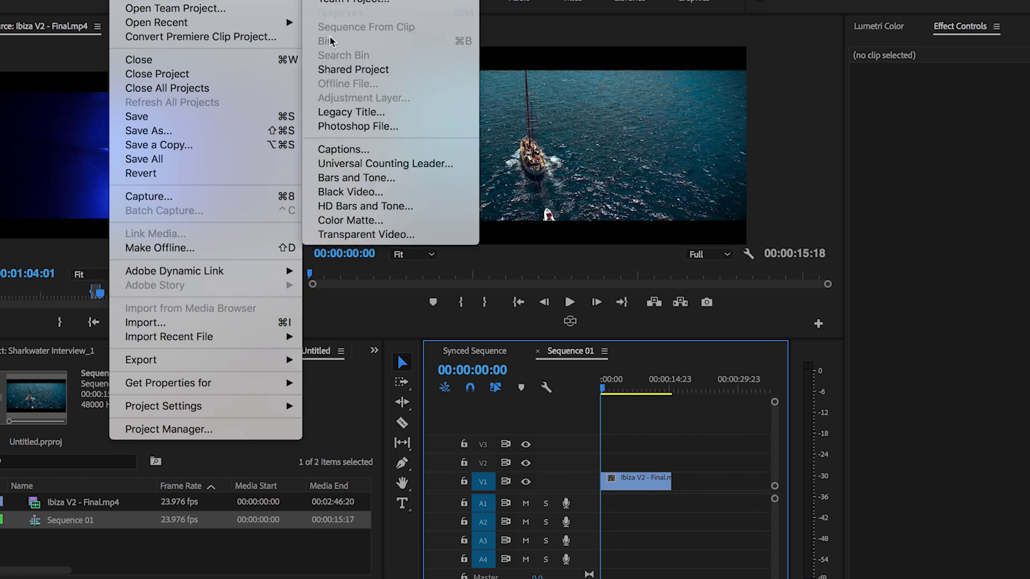
Step: Create a new legacy title, Title 01, and type 'Hey It's Zach' in the frame
click(354, 114)
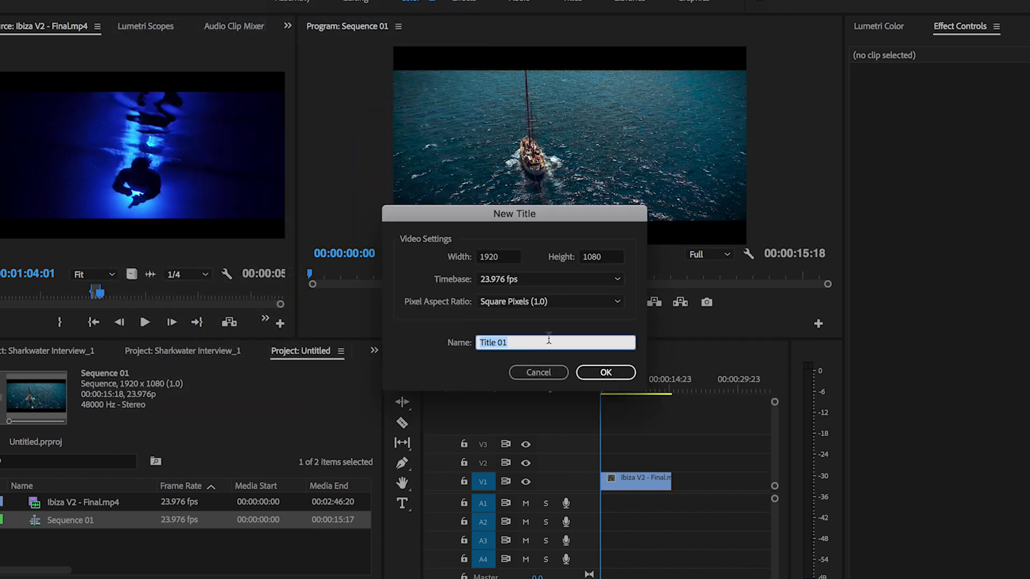
click(605, 371)
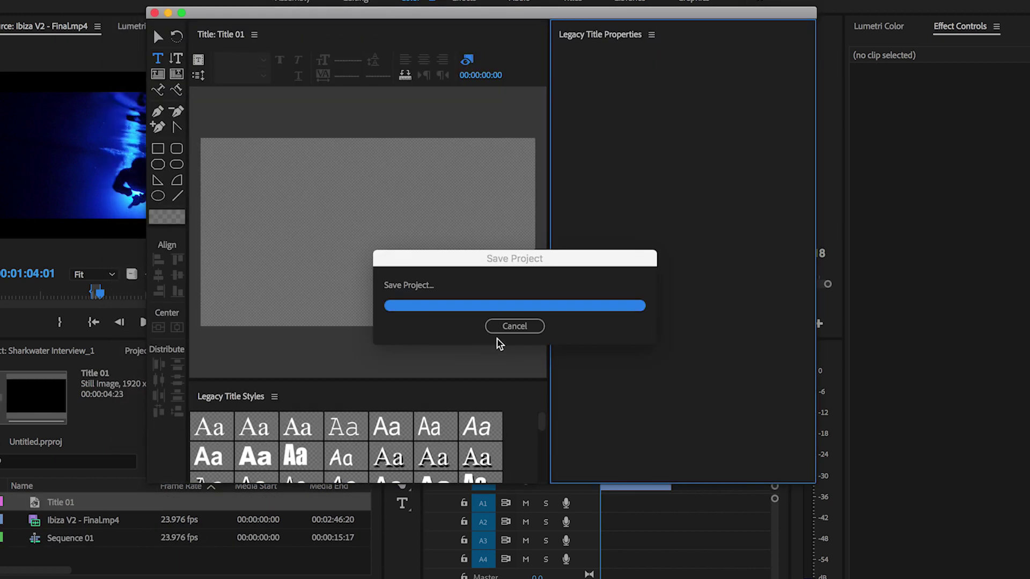
click(299, 219)
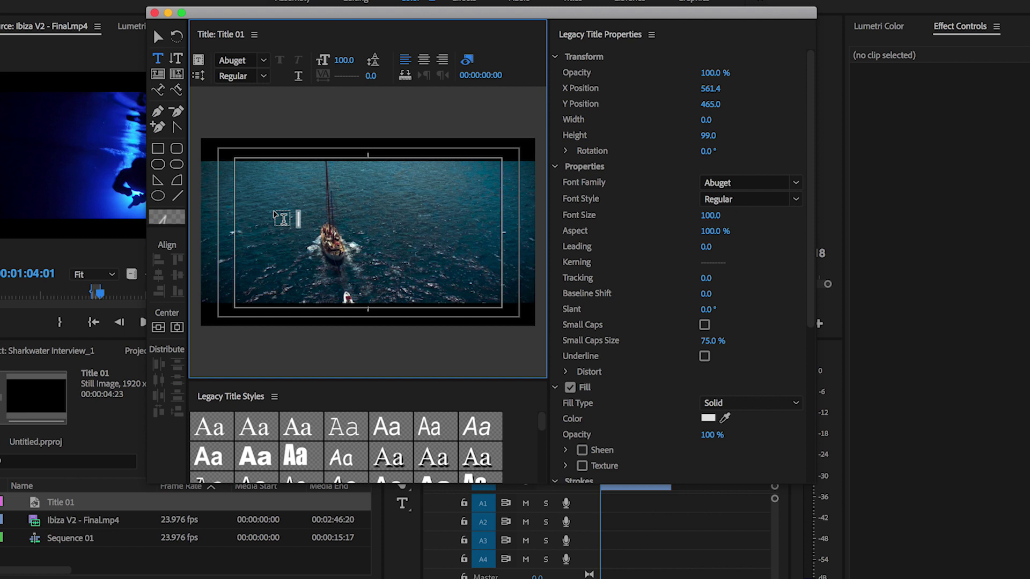
text(HEY)
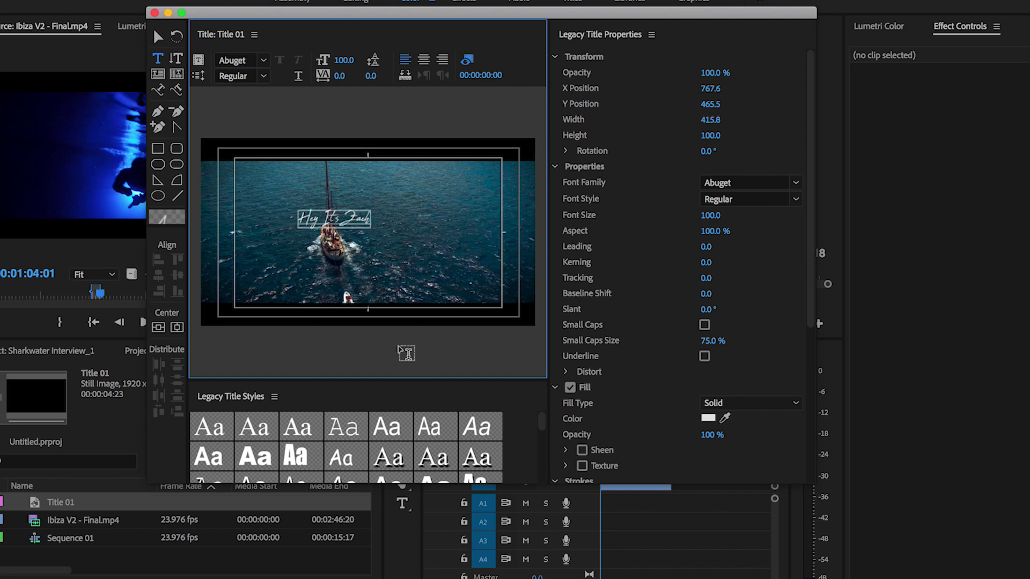
Step: Enlarge the title text to size 211, centre it horizontally and vertically, and close the editor
click(158, 327)
click(177, 327)
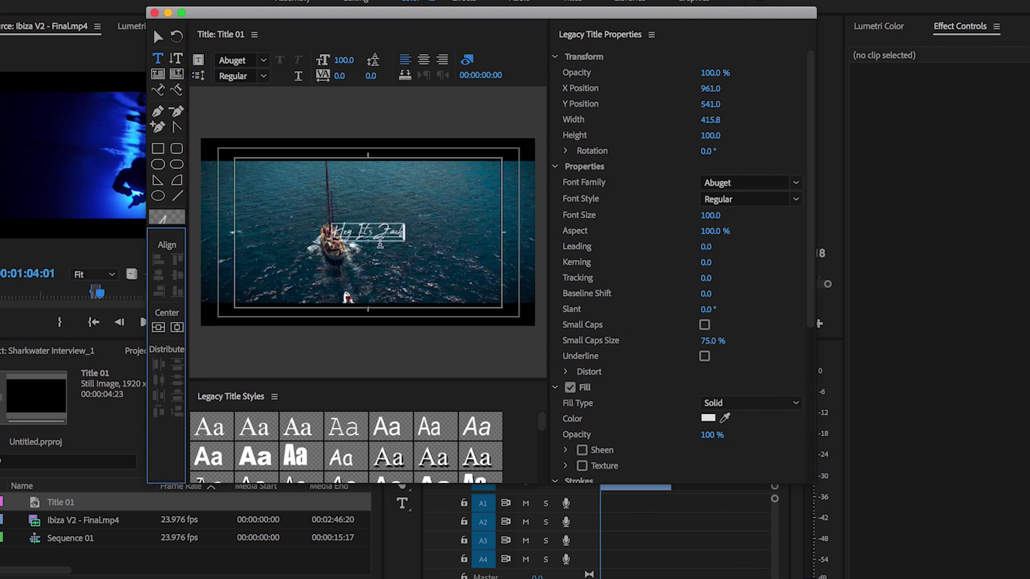
click(287, 242)
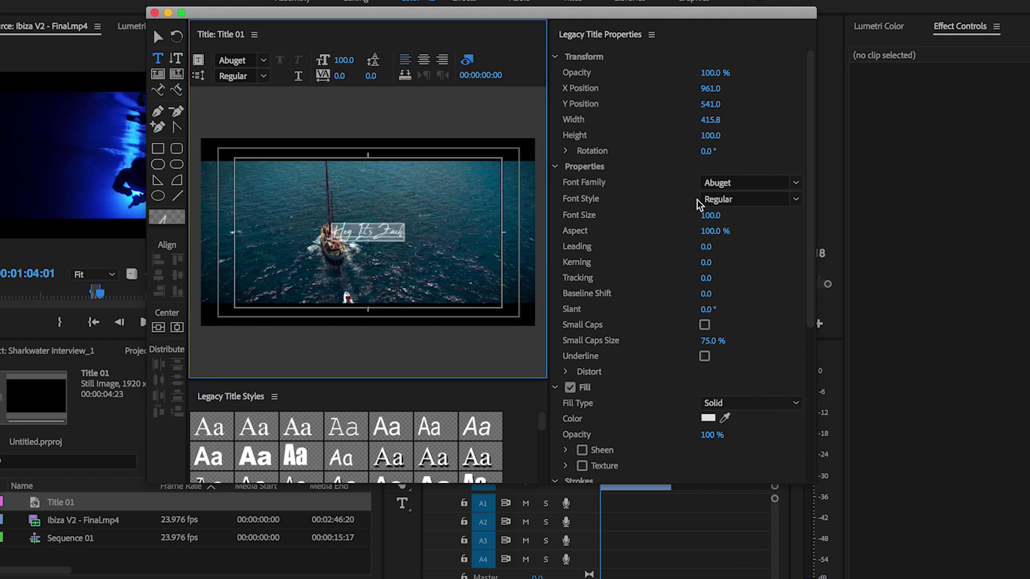
drag(709, 220, 769, 219)
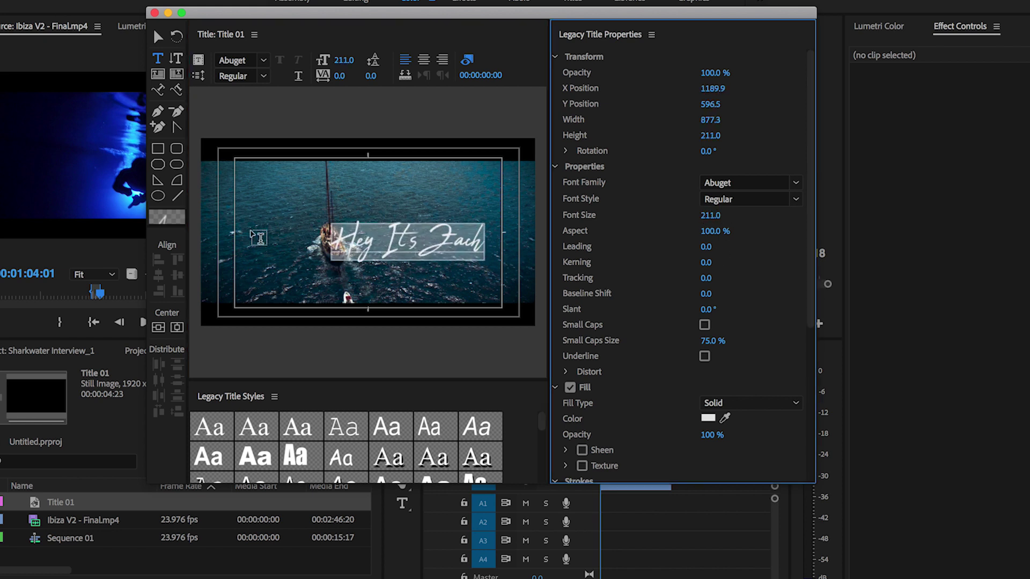
click(177, 327)
click(158, 327)
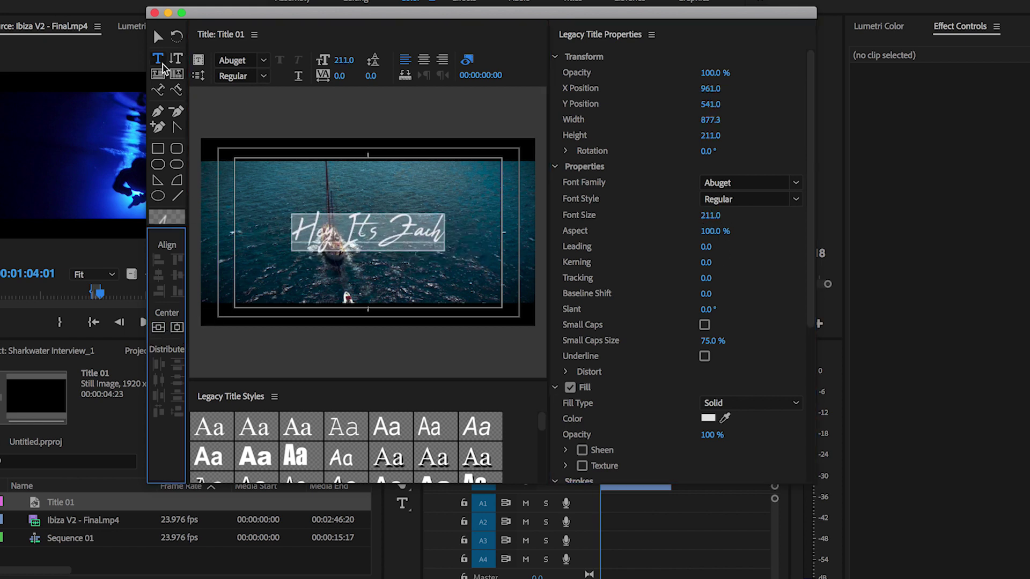
click(154, 13)
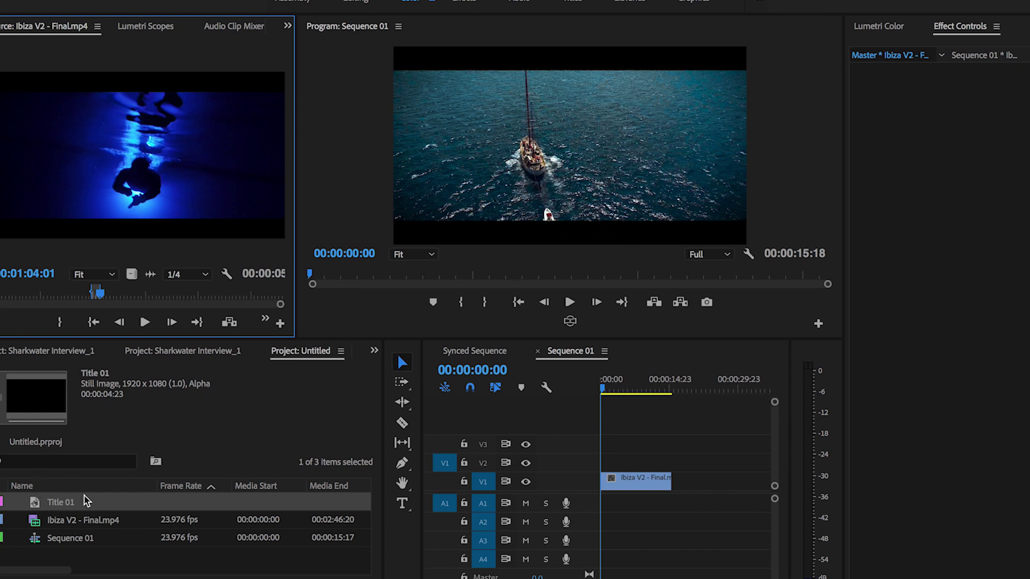
Step: Place Title 01 on V2 above the ocean footage, add default transitions, and preview it
drag(27, 504, 595, 463)
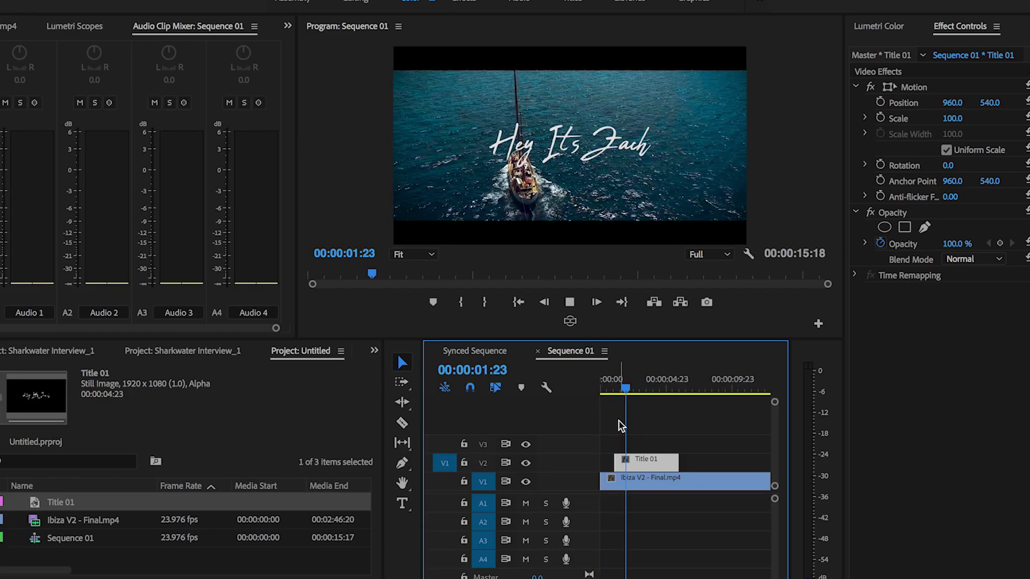
key(space)
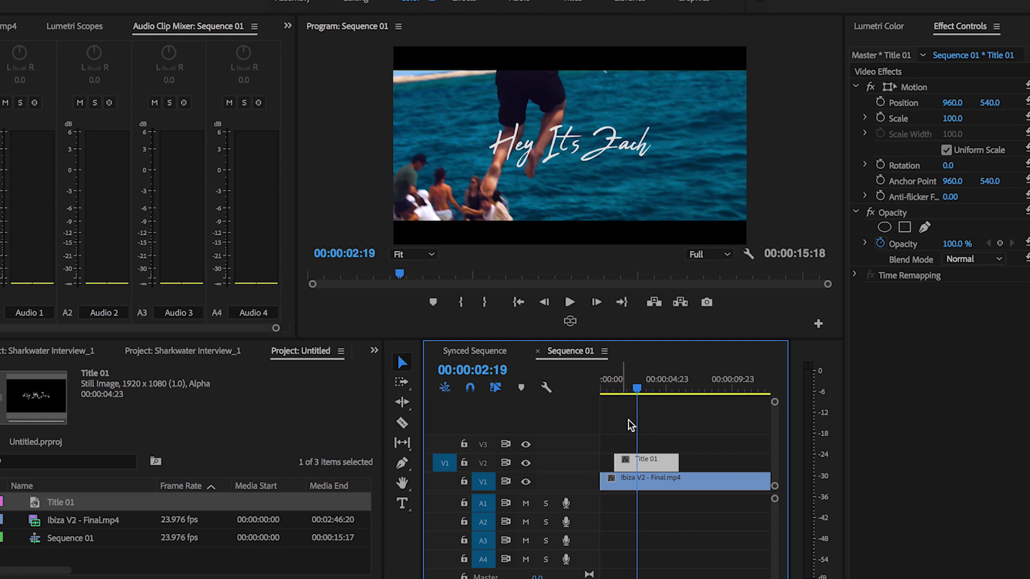
key(ctrl+d)
click(603, 380)
key(space)
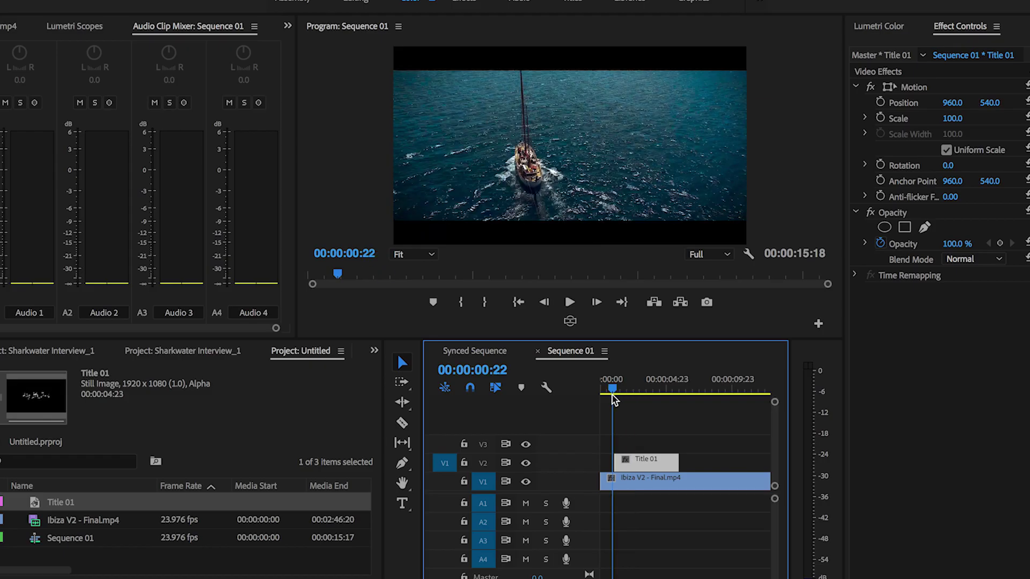
click(605, 382)
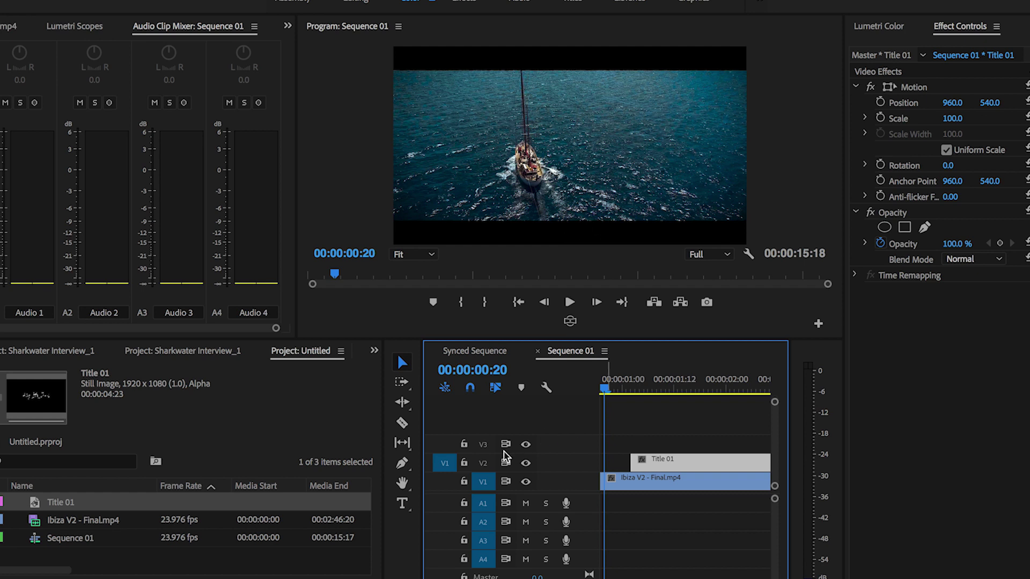
Step: Razor-cut the start of Title 01 every two frames into short pieces
key(Down)
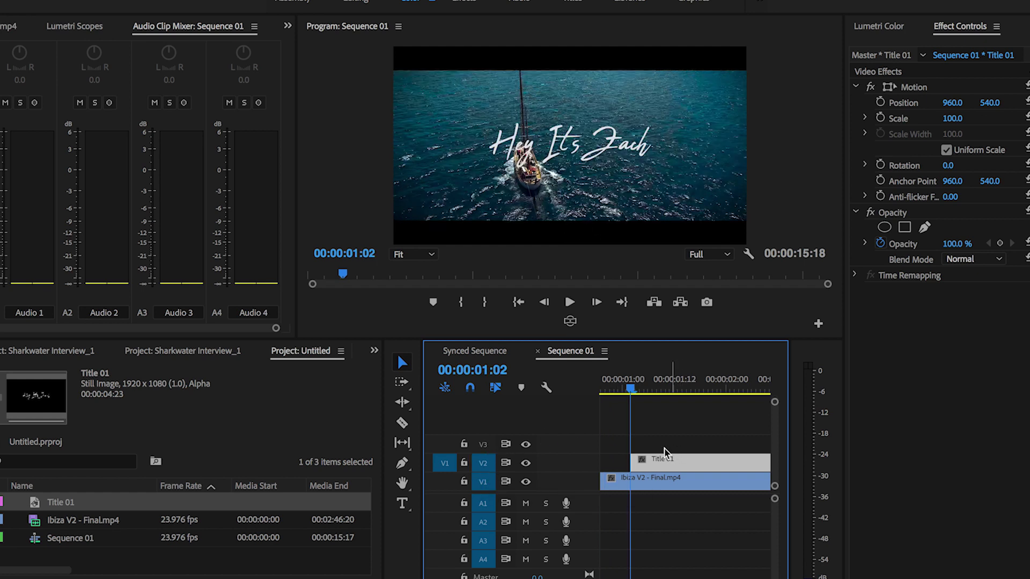
key(Right)
scroll(651, 458, up, 1)
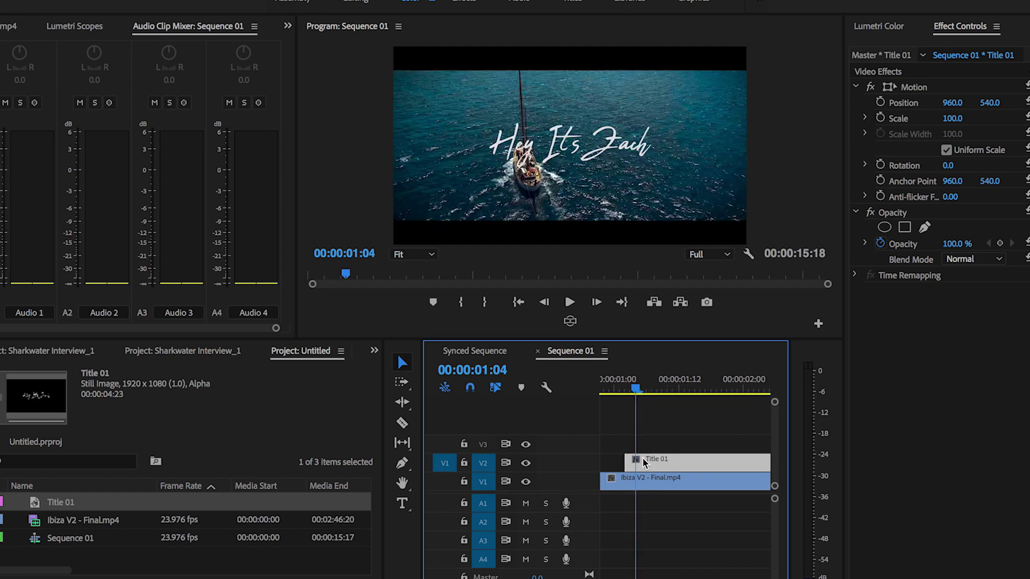
click(638, 464)
key(Right)
key(Right)
click(652, 465)
key(Right)
key(Right)
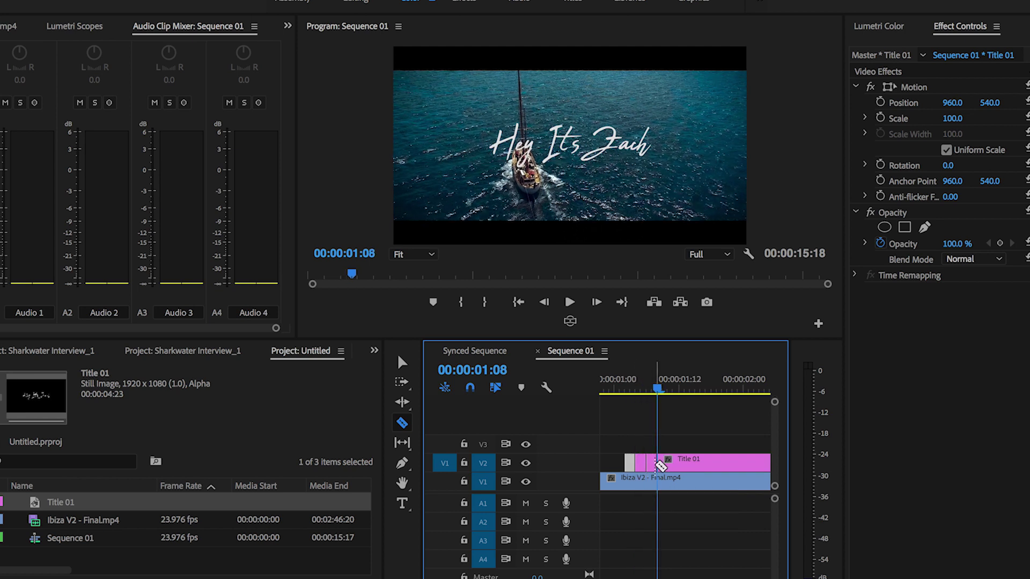
key(Right)
key(Right)
click(677, 464)
key(Right)
key(Right)
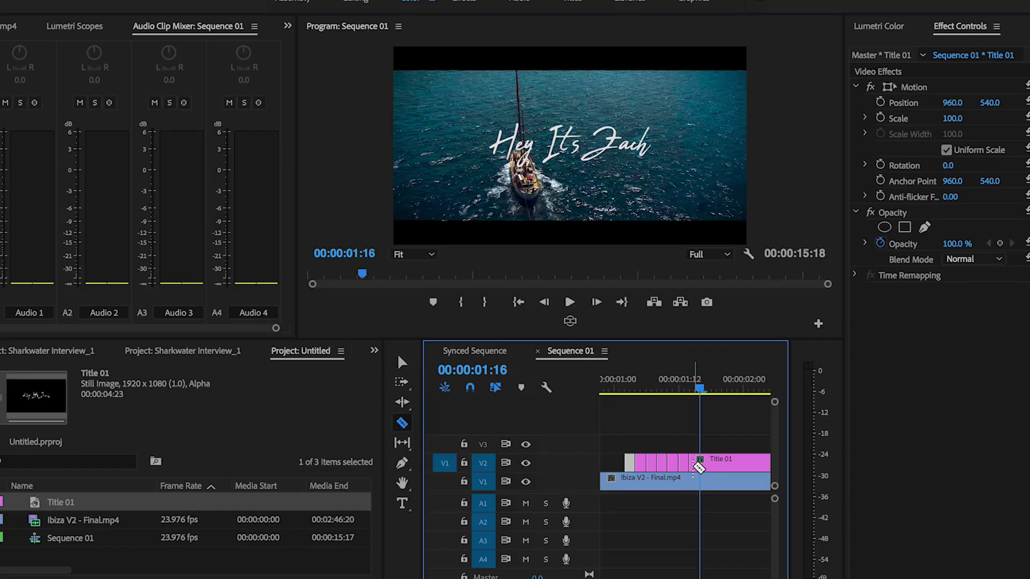
Step: Make two more two-frame cuts up to 1:20, then delete one early piece to leave a gap
key(Right)
key(Right)
click(711, 465)
key(Right)
key(Right)
click(721, 464)
key(v)
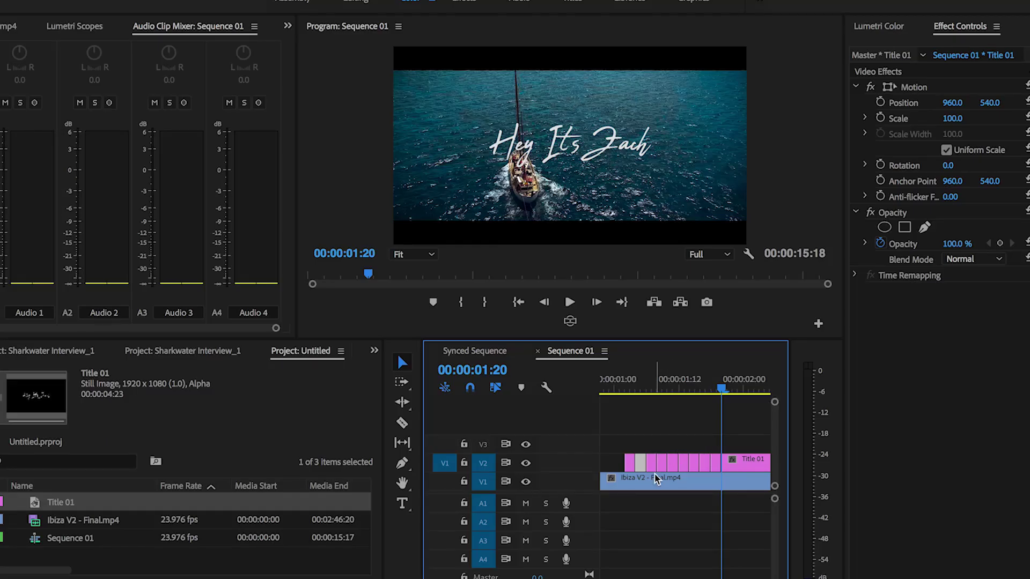
key(Delete)
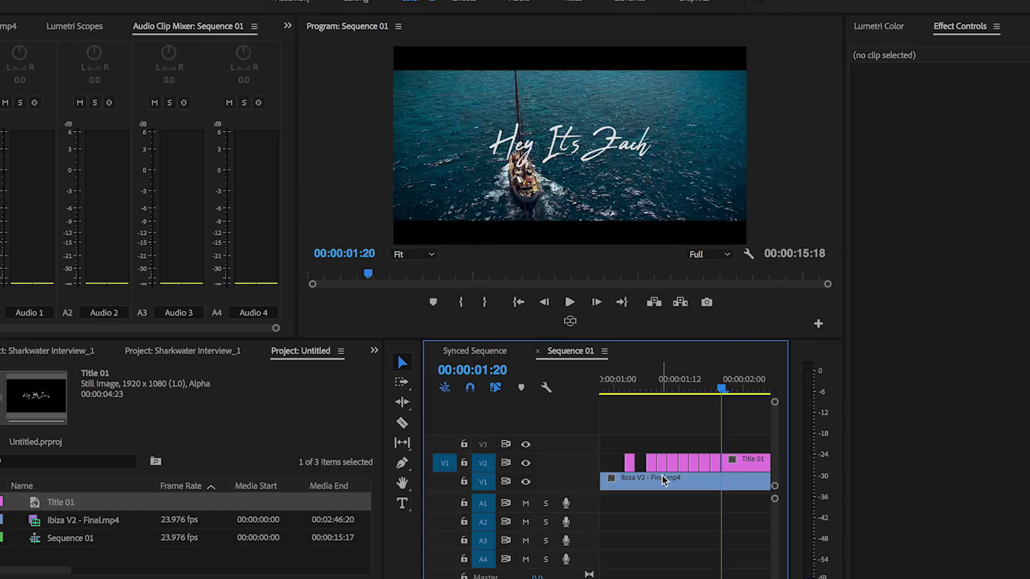
Step: Delete two more short Title 01 pieces to create alternating flicker gaps
click(685, 465)
key(Delete)
click(703, 463)
key(Delete)
Step: Play back the flickering title intro from just before it appears
click(657, 396)
key(space)
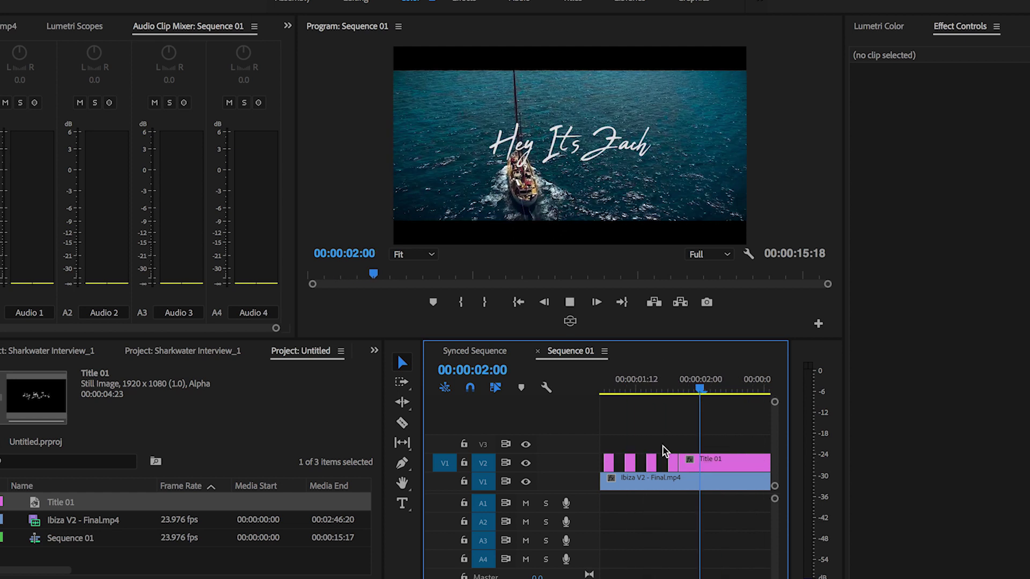
key(space)
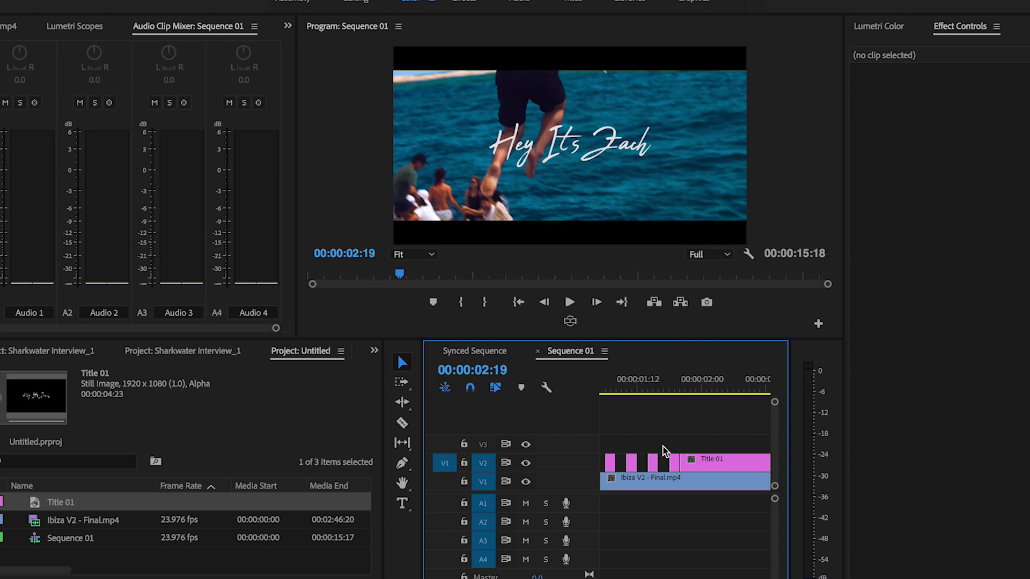
scroll(638, 464, down, 3)
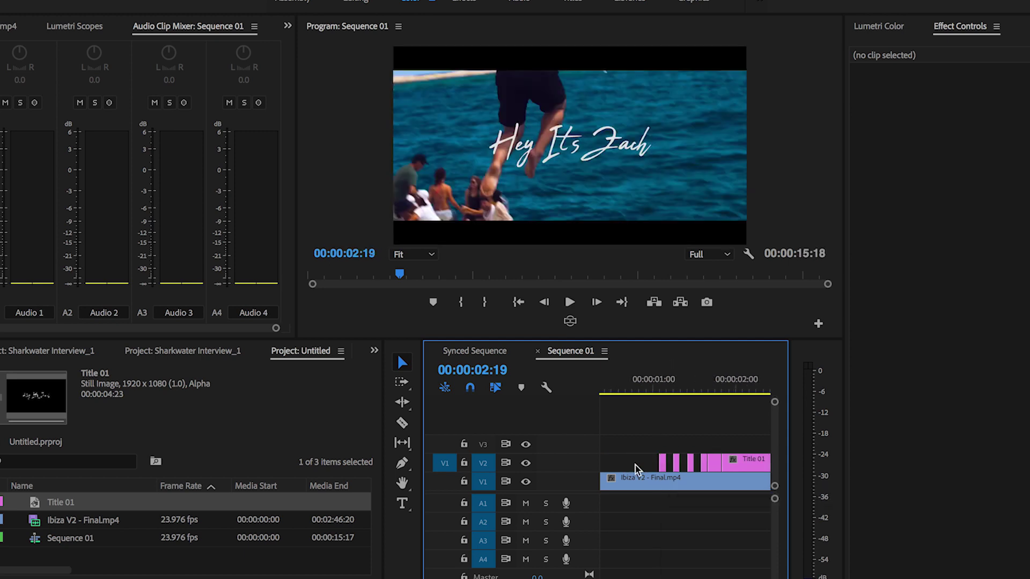
click(650, 385)
key(space)
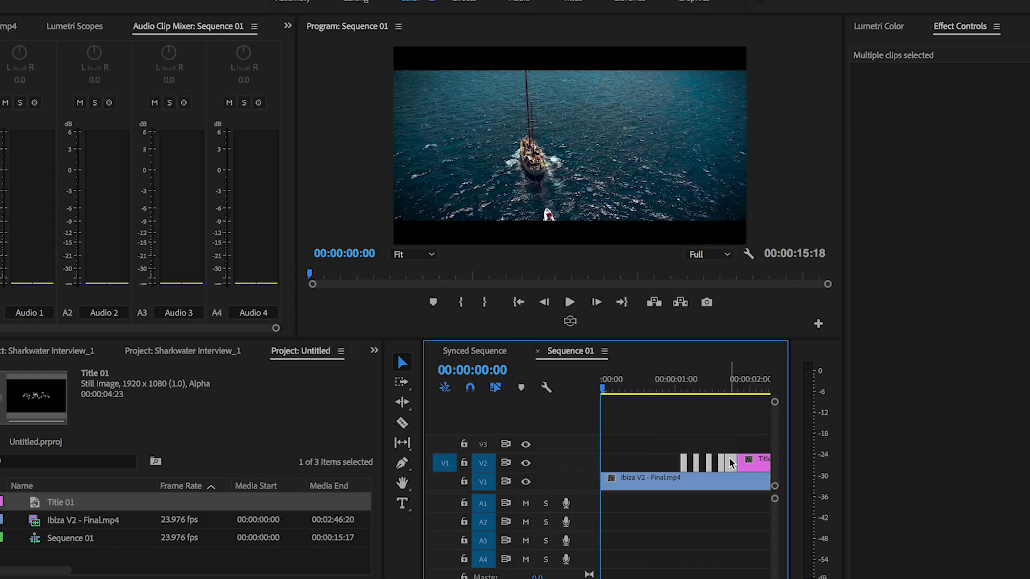
drag(688, 387, 713, 387)
Step: Add frame-length cuts around 00:00:01:10–01:16, then select the first flicker piece at 00:00:01:09
scroll(718, 388, right, 2)
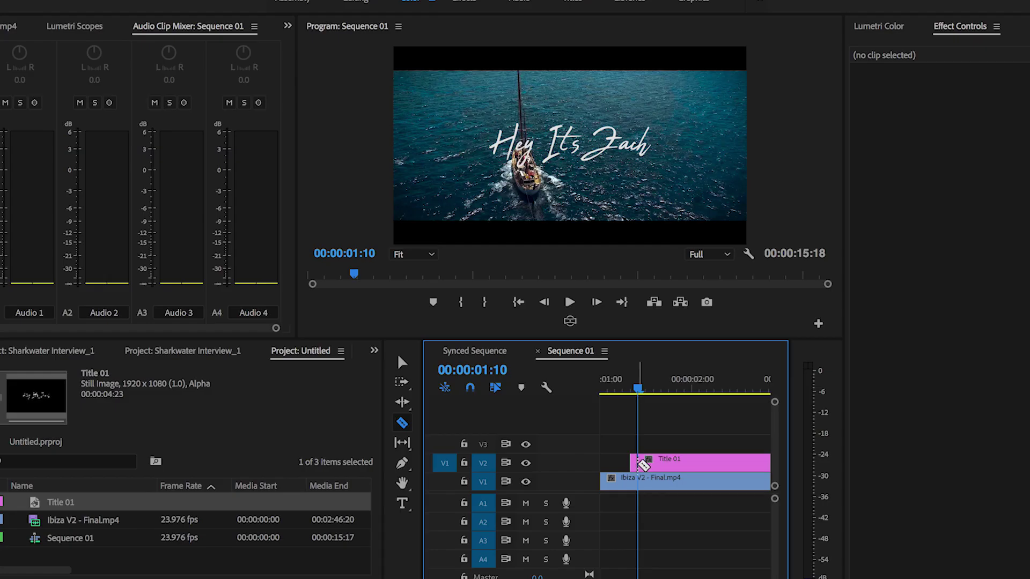
key(Right)
key(Right)
key(Right)
key(Right)
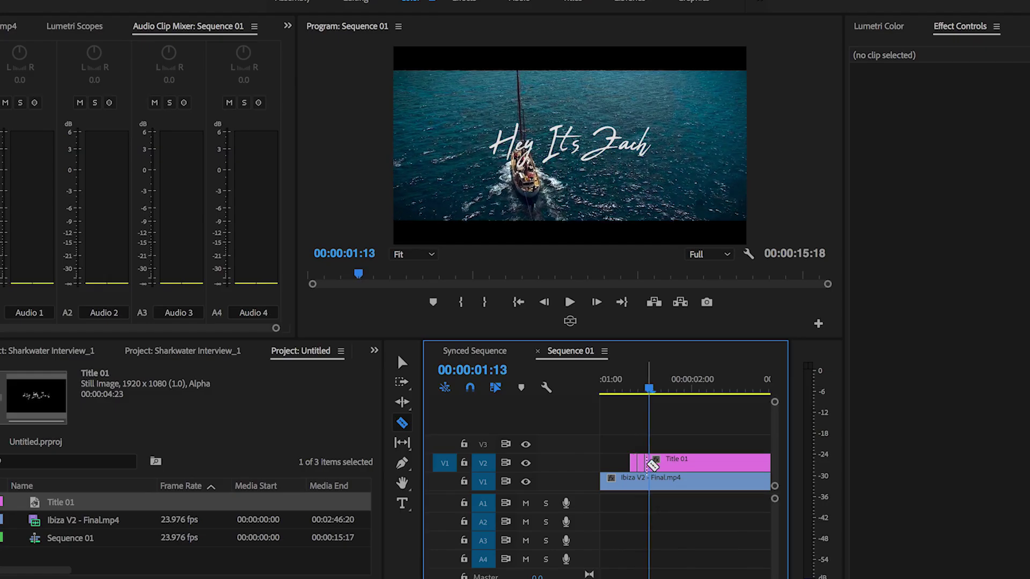
key(Right)
key(Right)
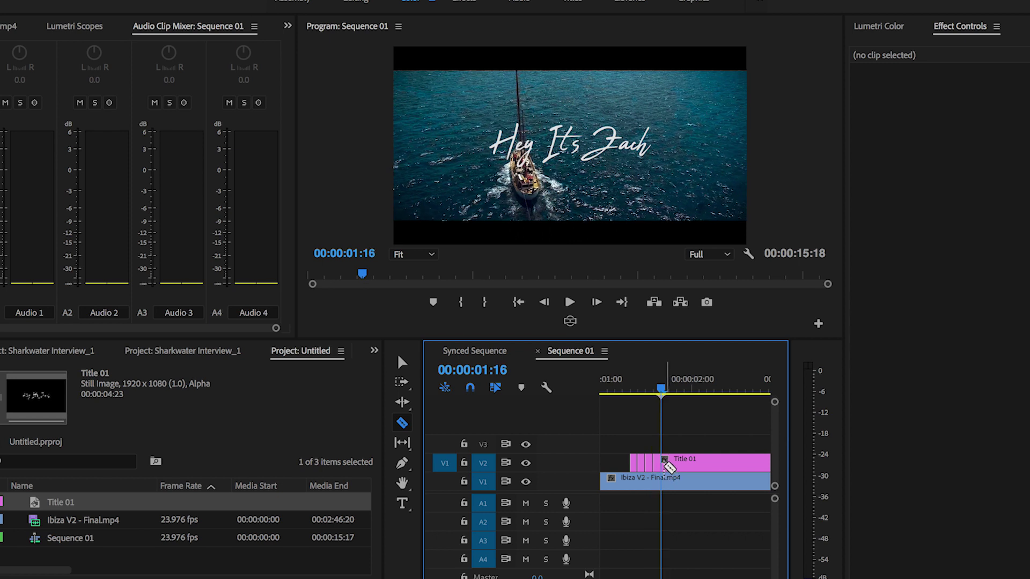
key(v)
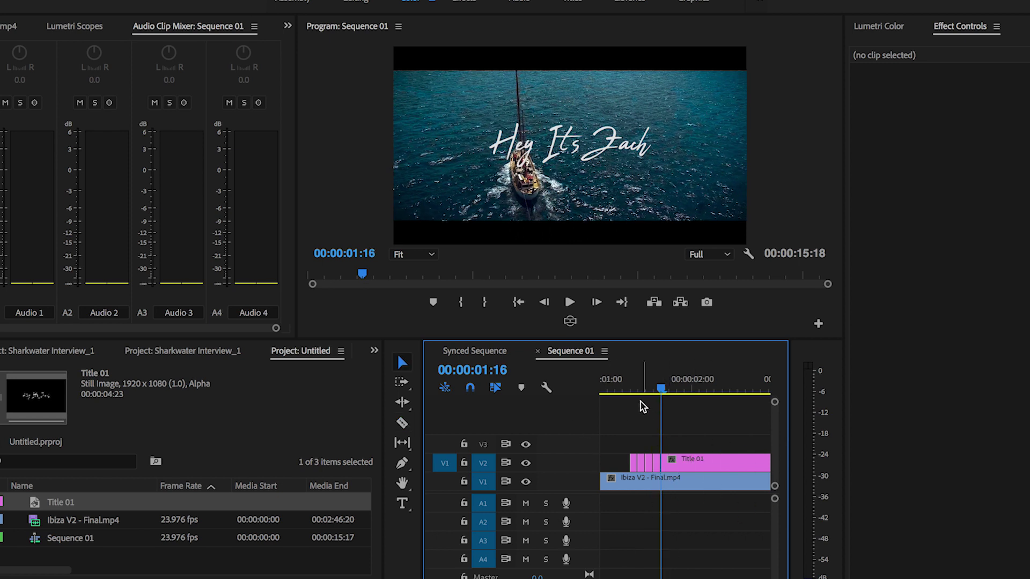
click(636, 388)
click(636, 466)
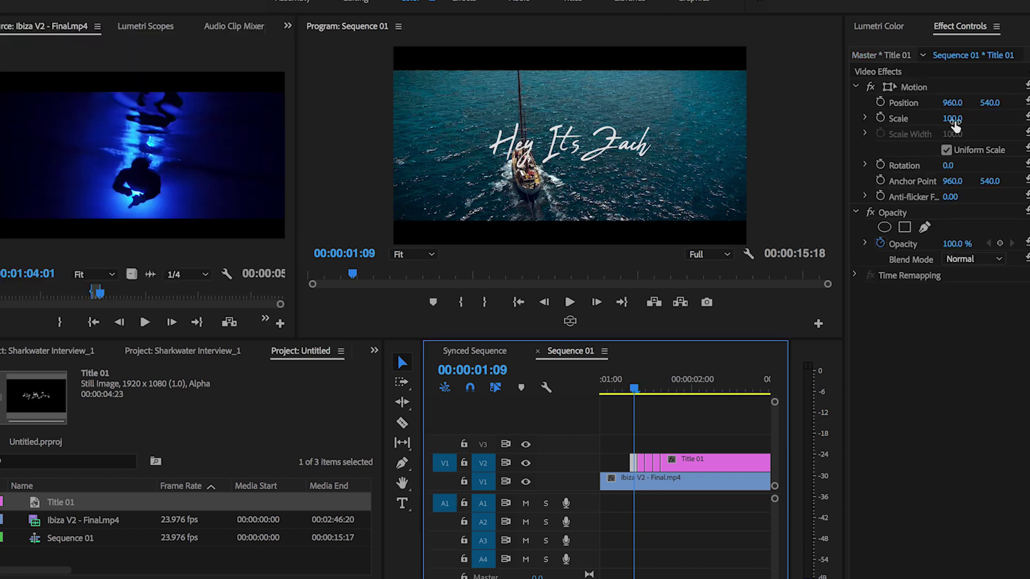
Step: Shift the first flicker piece far left, and scale the next to 255 and push it right
drag(952, 103, 527, 102)
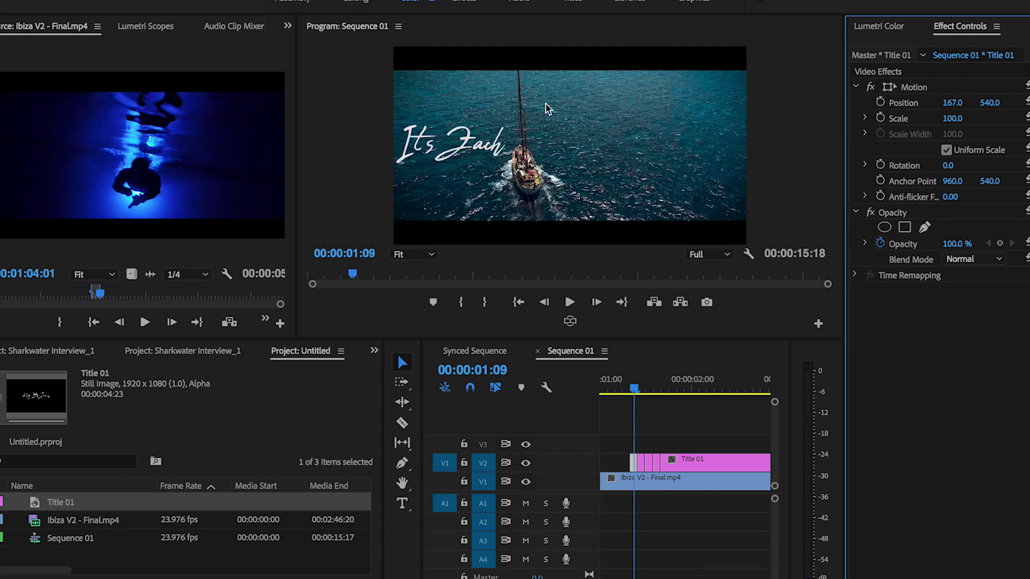
key(Right)
key(Right)
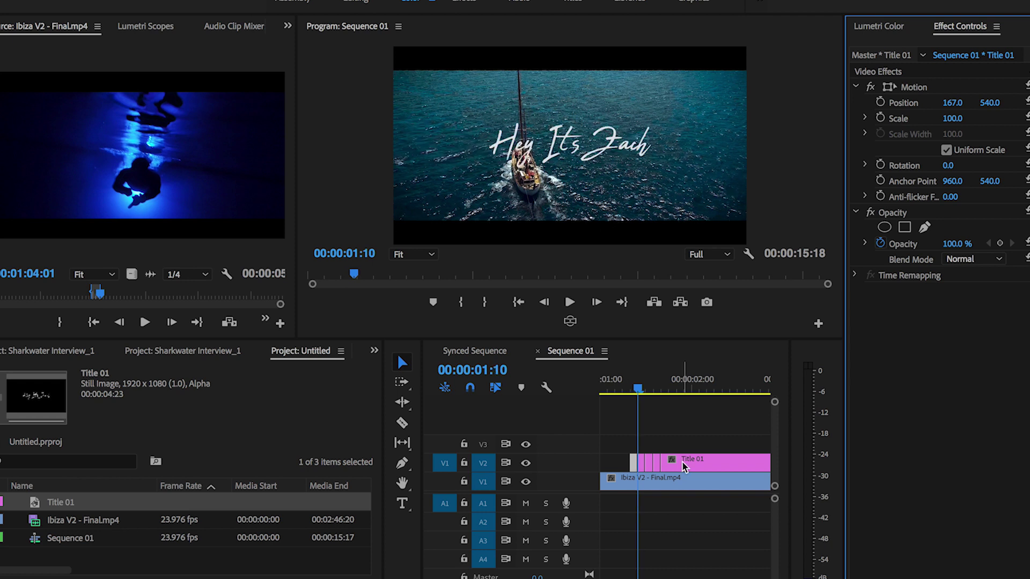
click(644, 465)
key(ctrl+z)
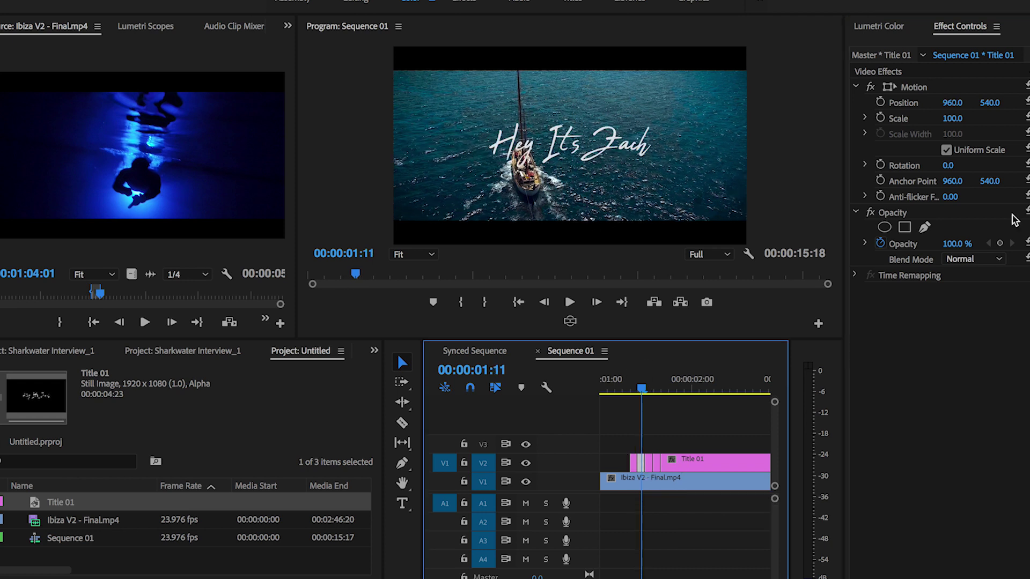
drag(953, 118, 1029, 118)
drag(952, 102, 1029, 102)
Step: Shrink and shift the third flicker piece right, enlarge the fourth, then scrub back to review
key(Right)
key(Right)
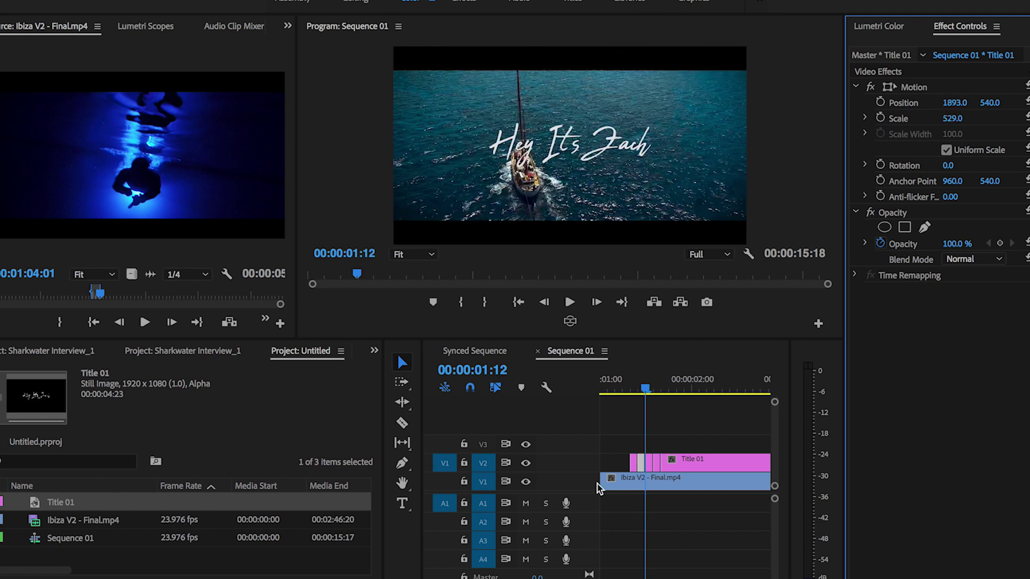
click(654, 463)
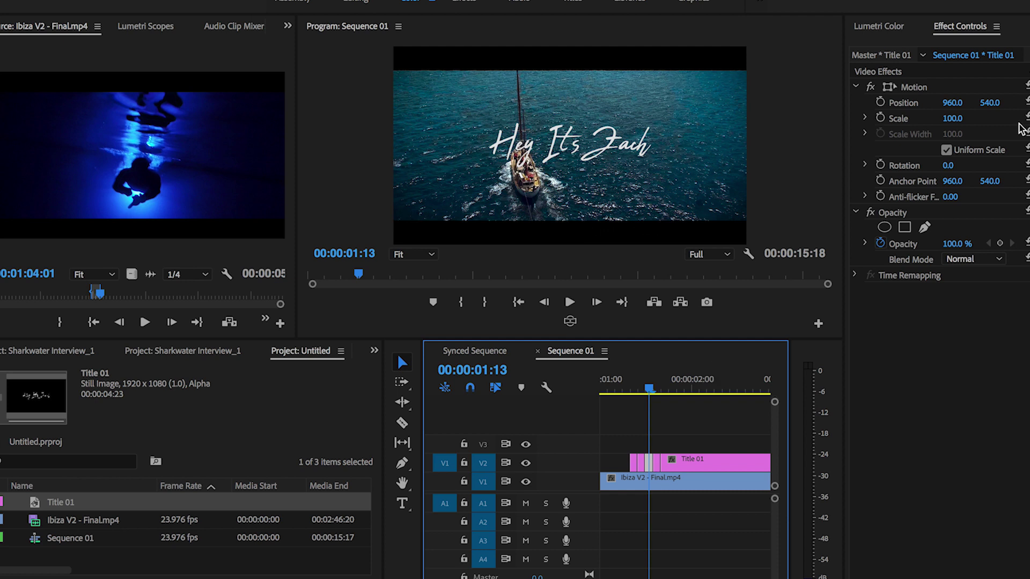
drag(958, 121, 977, 102)
click(941, 92)
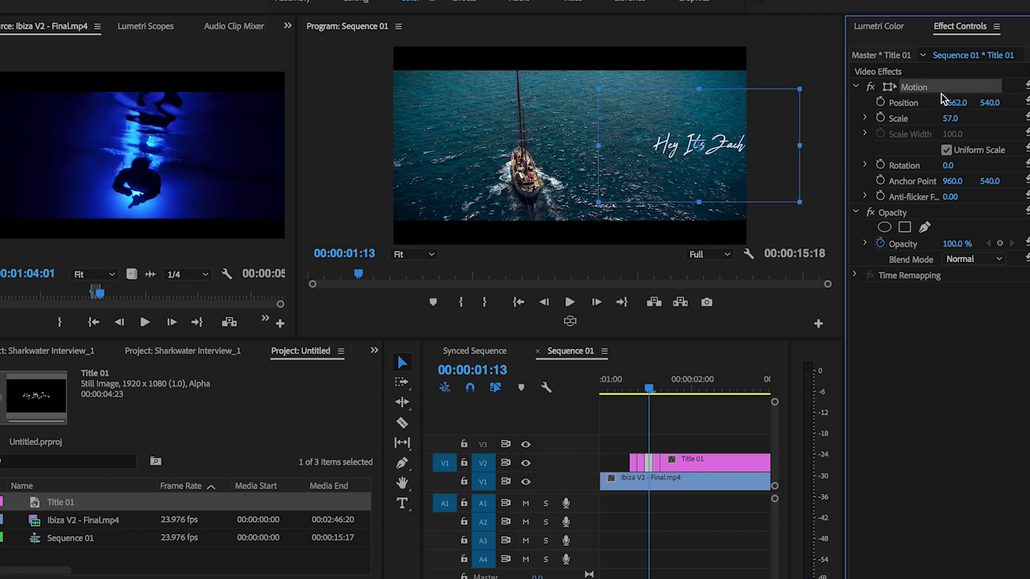
click(950, 118)
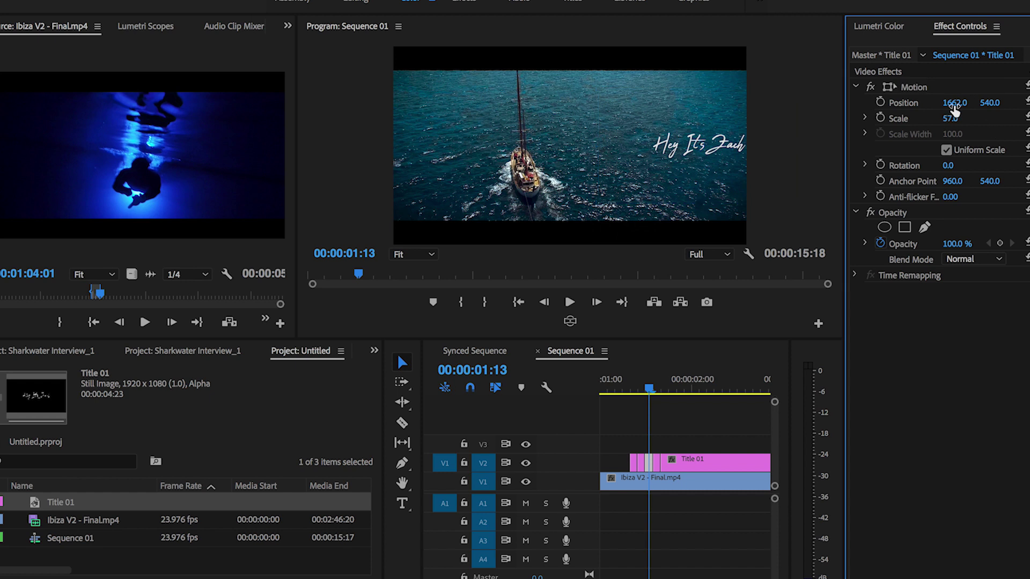
drag(960, 102, 958, 102)
key(Right)
key(Right)
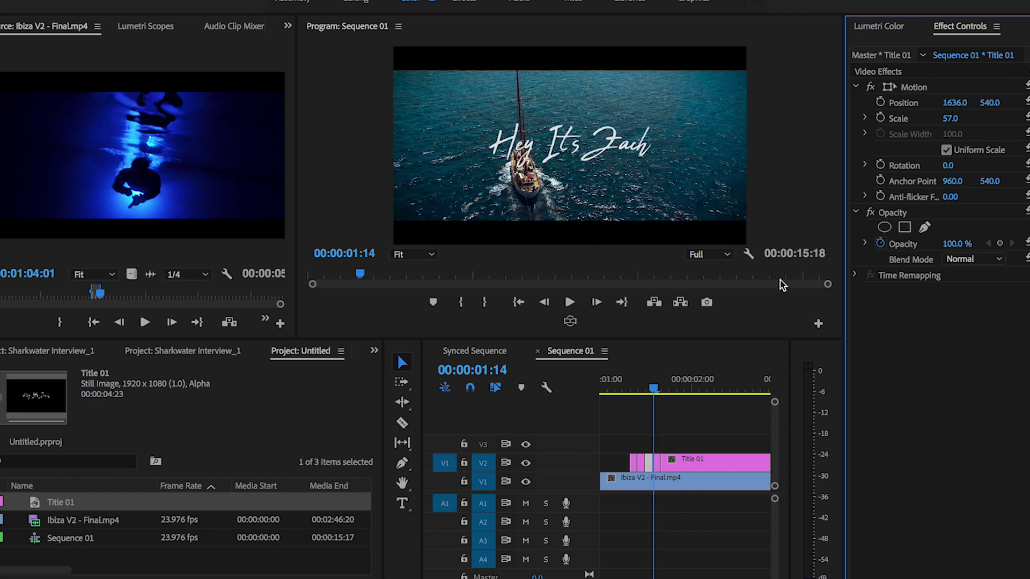
drag(952, 118, 1024, 102)
mouse_move(641, 384)
mouse_down()
mouse_move(665, 383)
mouse_move(623, 393)
mouse_up()
Step: Preview the glitching title full screen, then Alt-drag a copy of Title 01 further along V2
key(ctrl+grave)
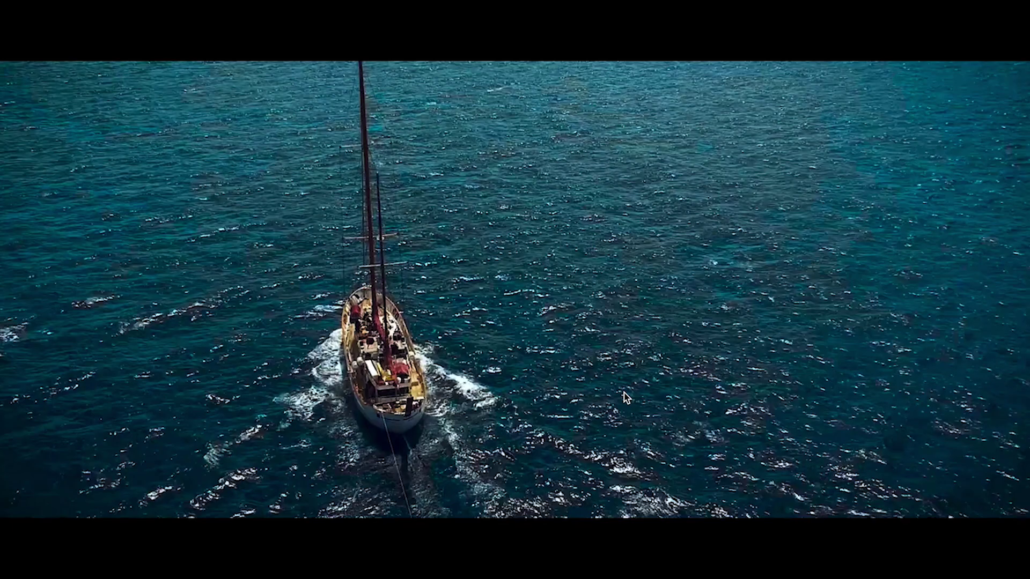
key(space)
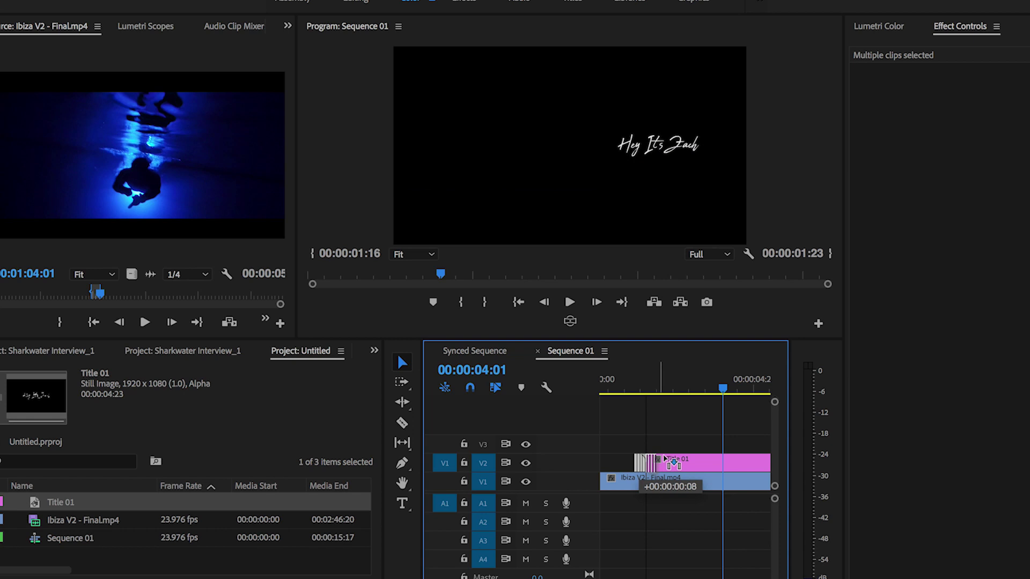
drag(719, 463, 750, 467)
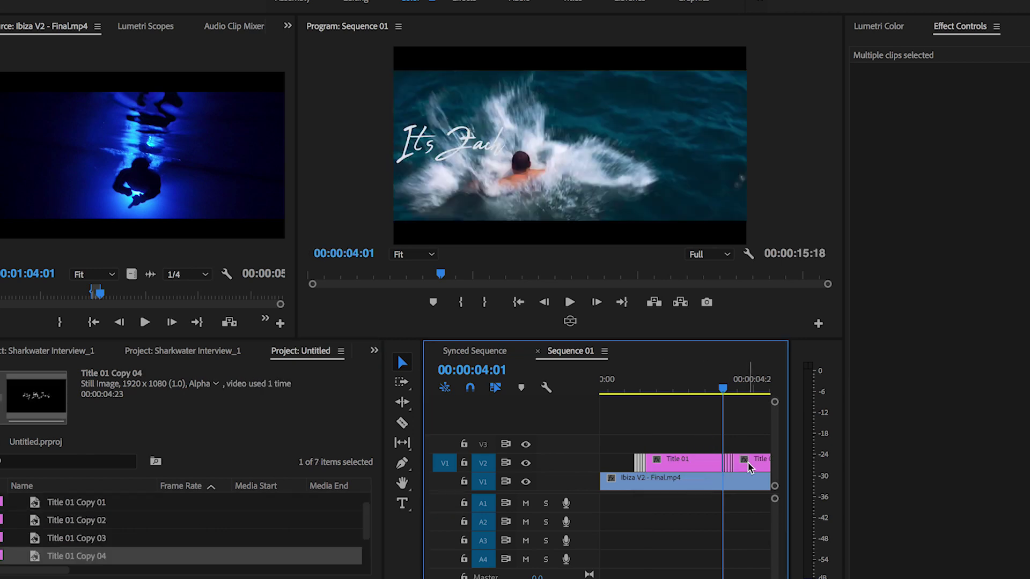
Step: Delete the extra title copy and replay the sequence full screen, stopping at 00:00:01:19
click(749, 467)
key(Delete)
drag(723, 387, 630, 390)
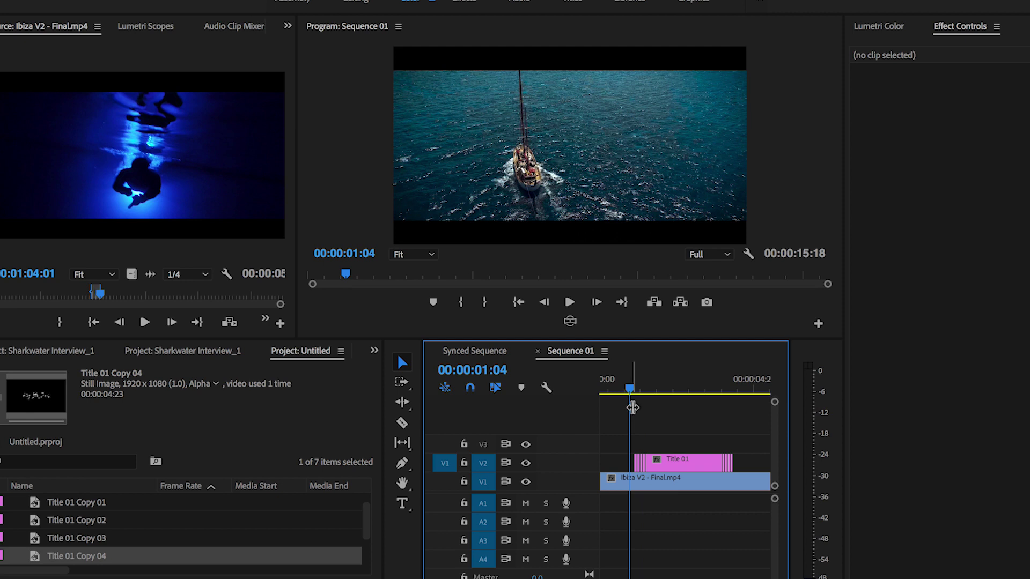
key(ctrl+grave)
key(space)
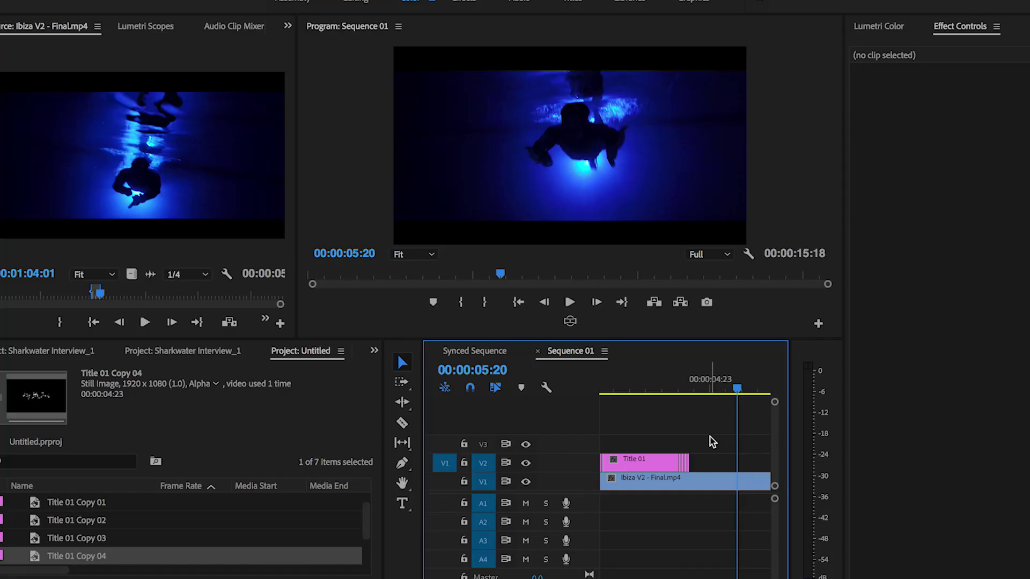
alt+scroll(667, 420, down, 2)
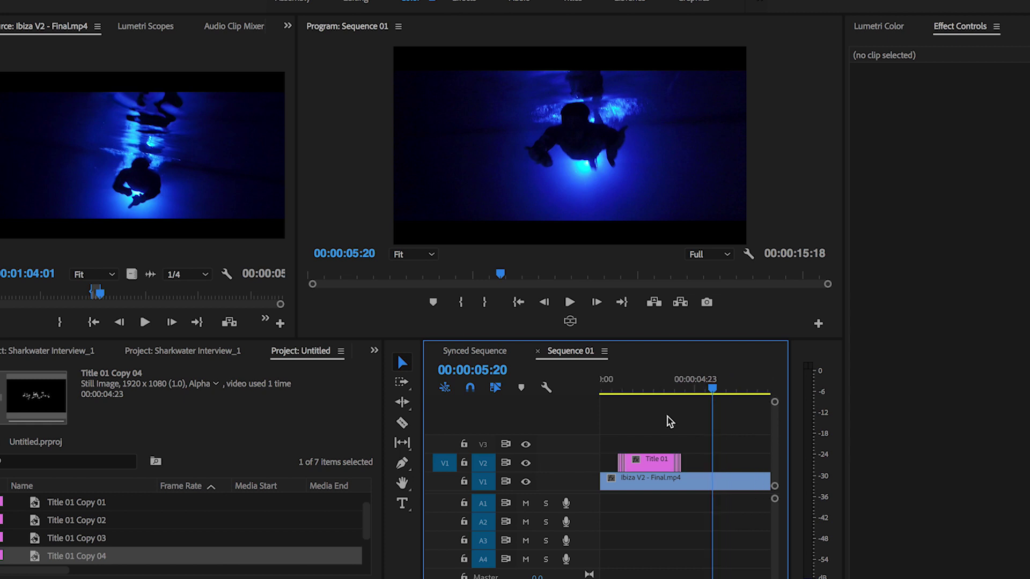
click(632, 389)
Step: Duplicate Title 01 up onto track V3 and preview the new copy
click(655, 464)
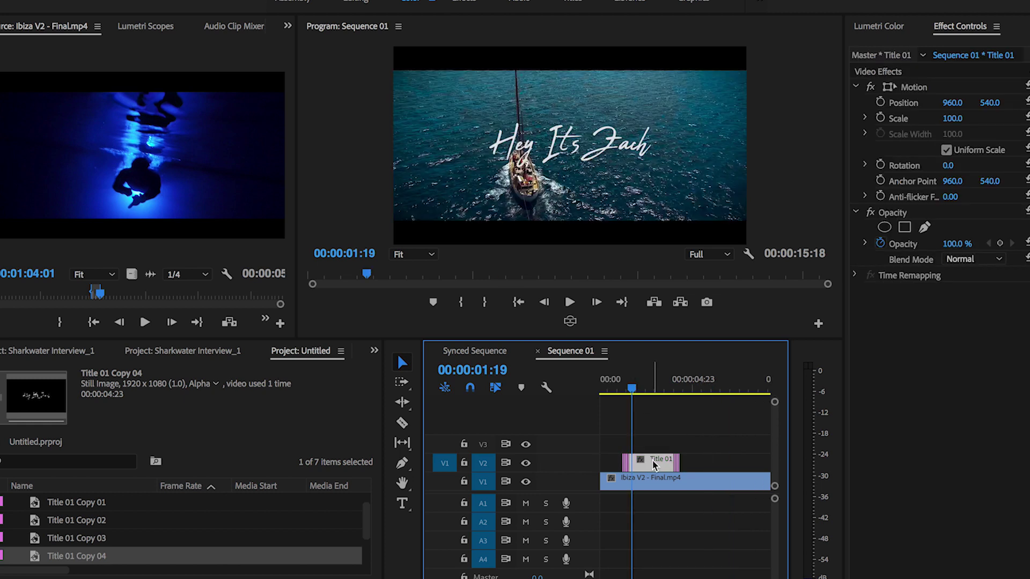
drag(651, 465, 703, 444)
click(679, 385)
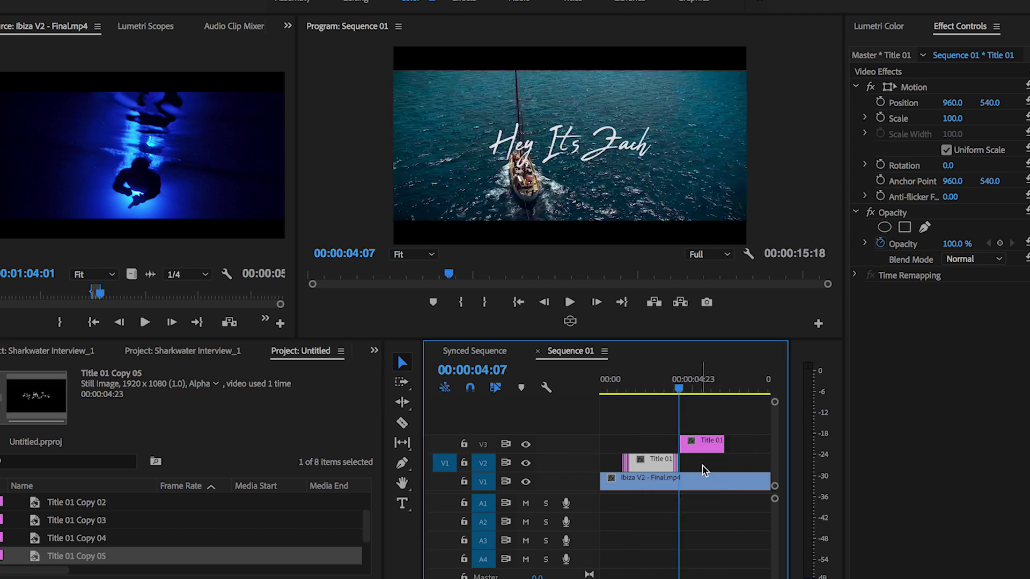
key(space)
key(space)
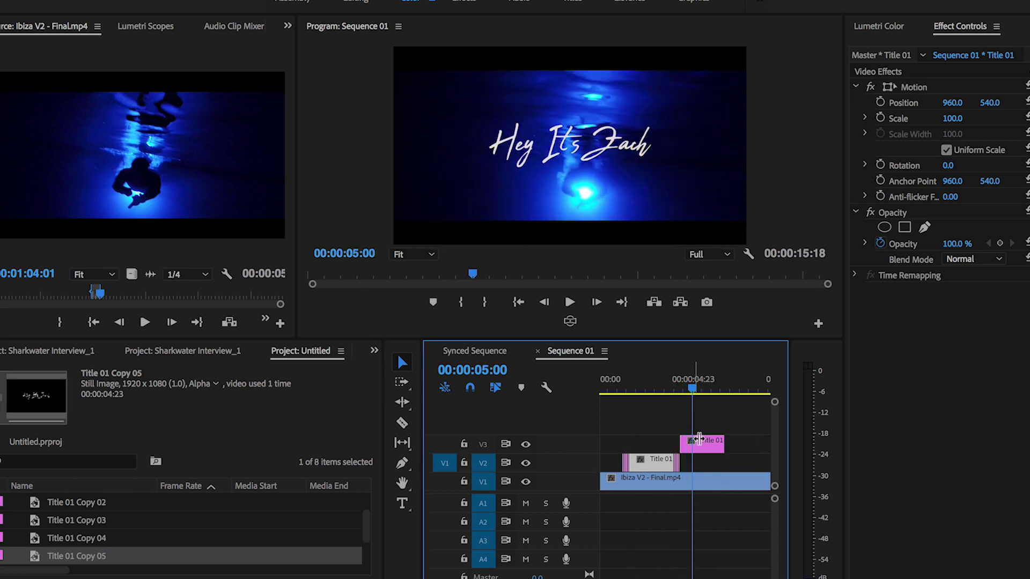
Step: Scale the V3 title copy from 100 to 82 and reselect the clip
click(702, 449)
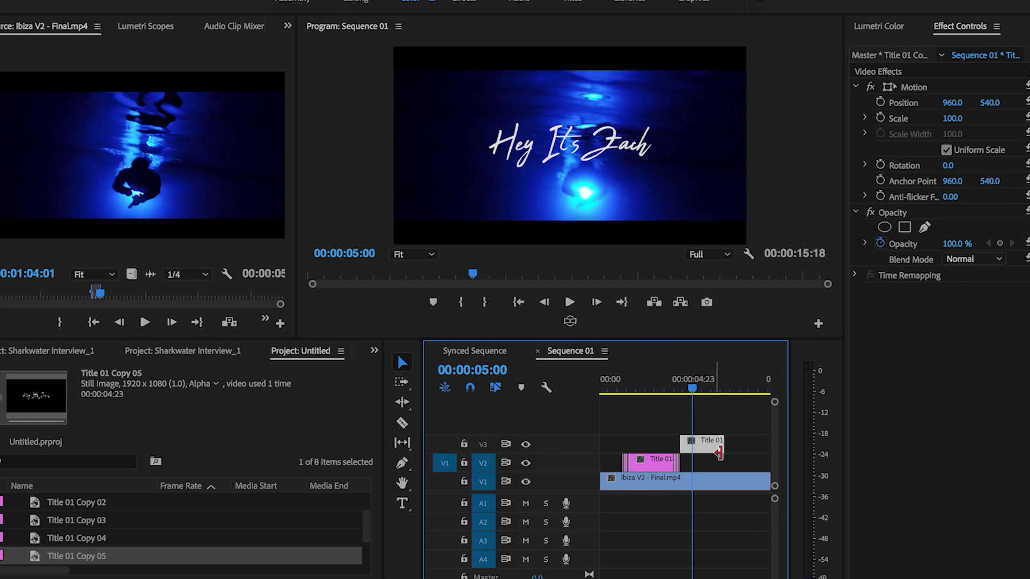
drag(957, 123, 948, 122)
click(708, 421)
click(688, 440)
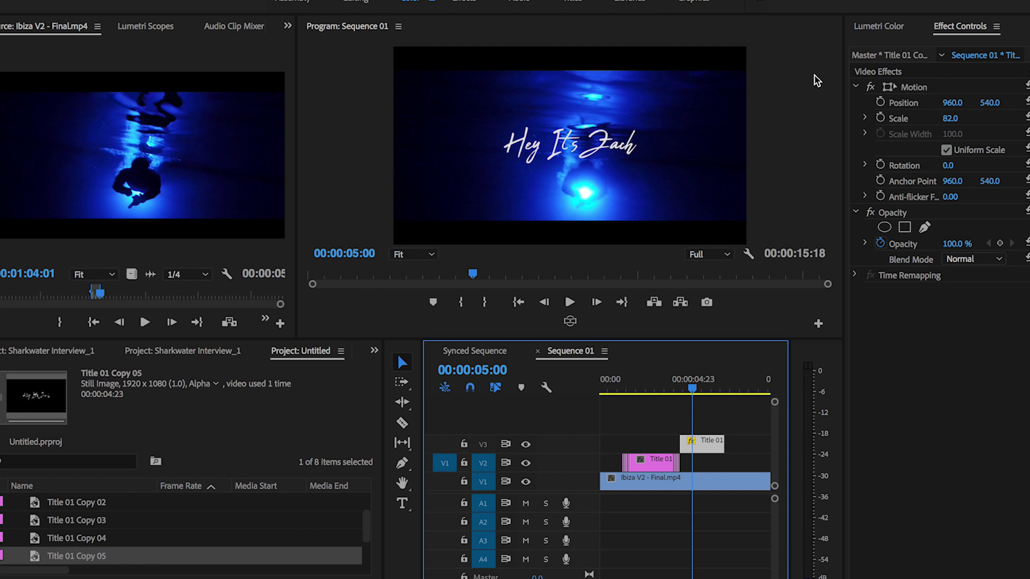
Step: Search Effects for 'crop', drop Video Effects > Transform > Crop onto the V3 title copy, and preview
scroll(127, 354, up, 8)
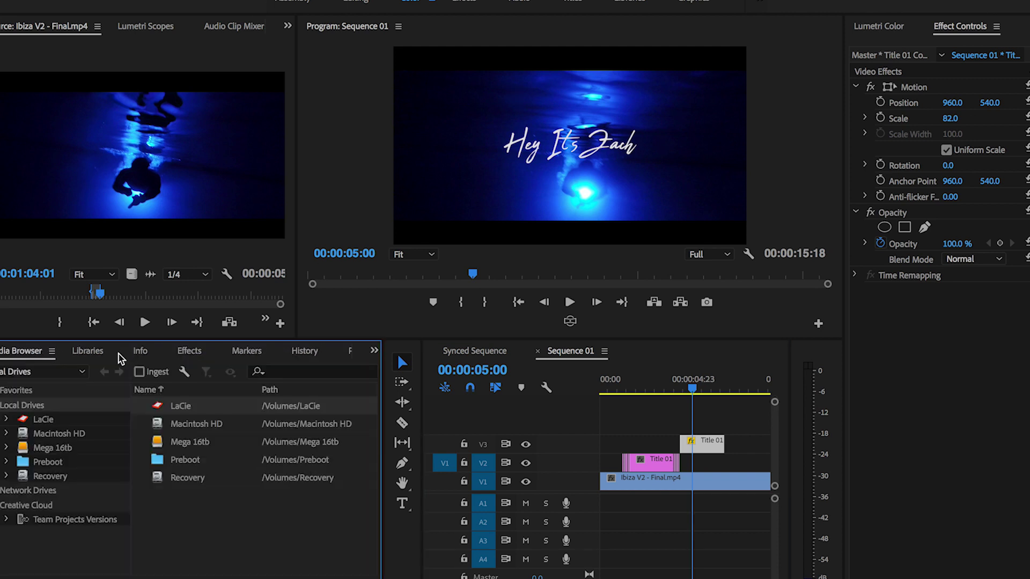
click(188, 351)
text(crop)
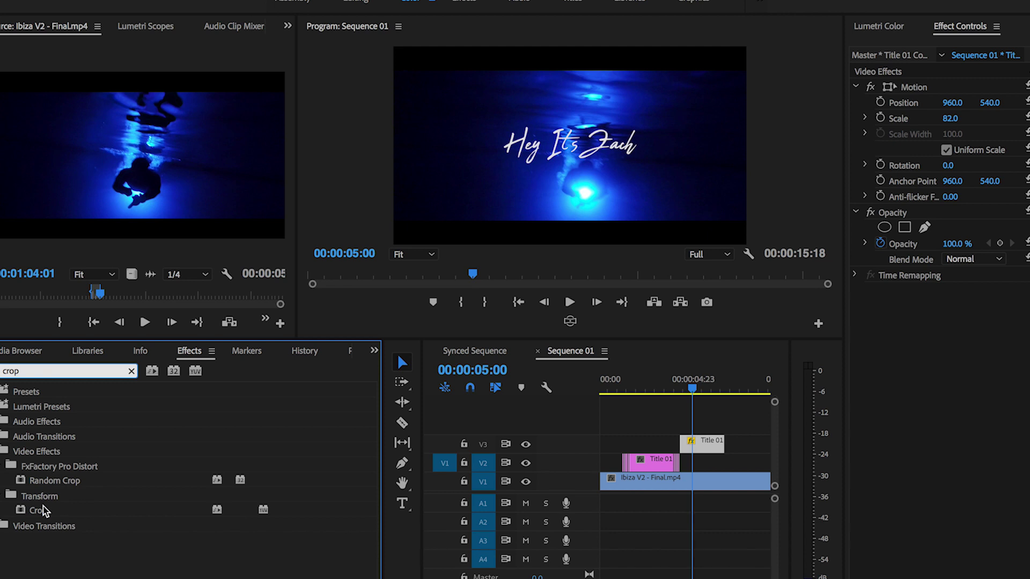
drag(46, 511, 711, 452)
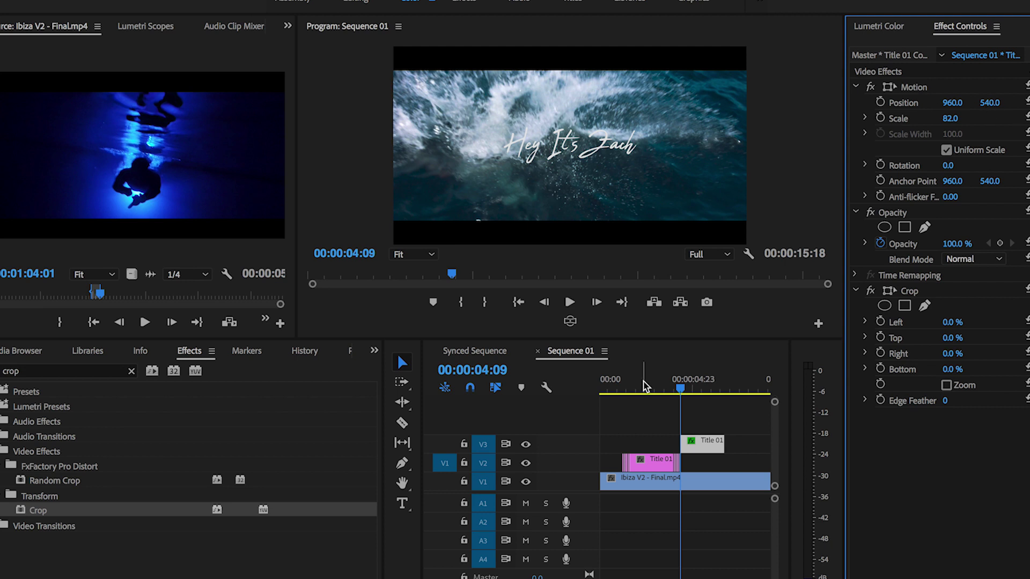
key(space)
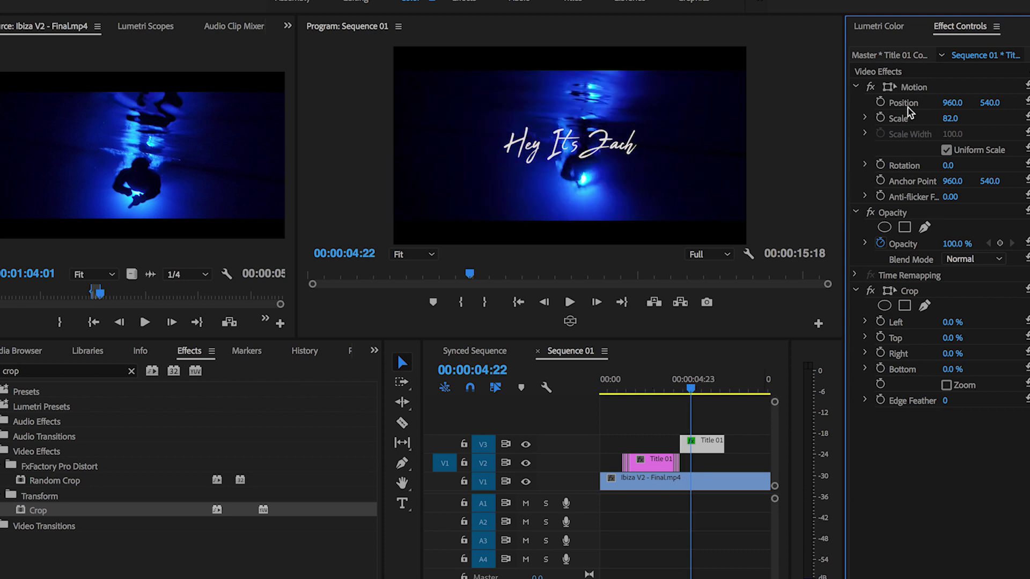
Step: Keyframe the title copy's Position at 960, 540, then set Y to 694 at the clip's start
click(882, 103)
key(Up)
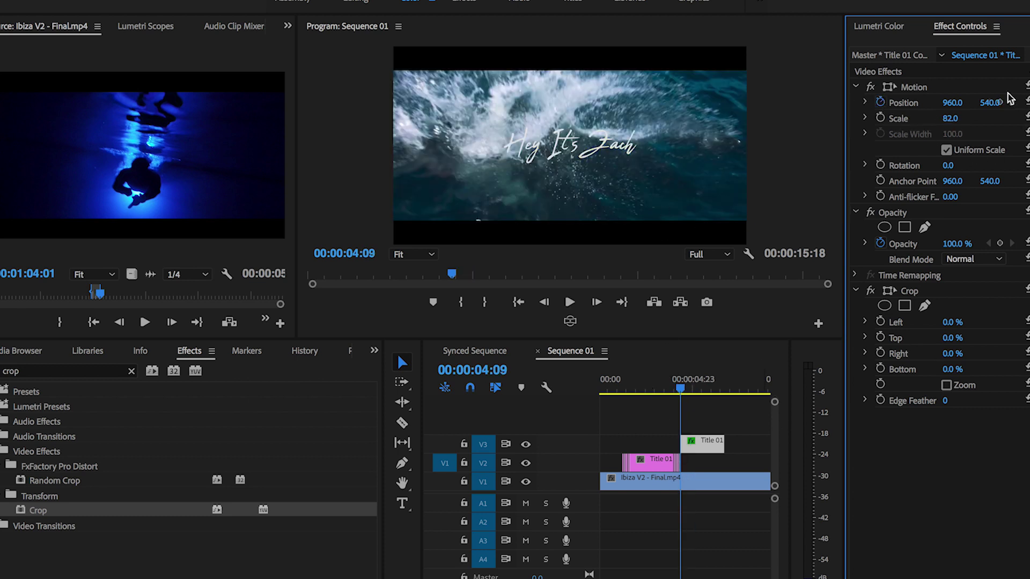
drag(989, 102, 1021, 103)
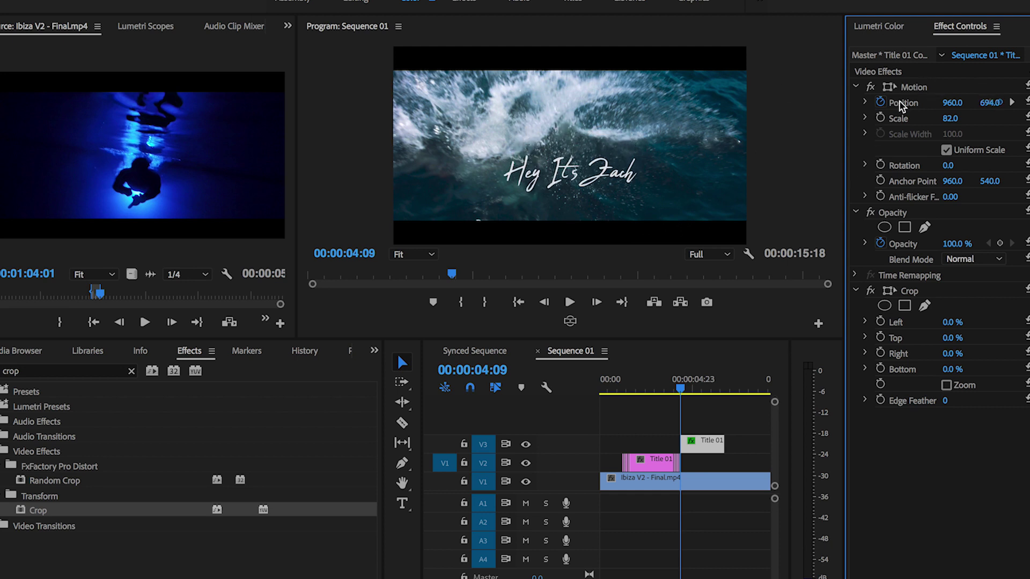
Step: Apply Ease In to both position keyframes and preview the slide-up
drag(846, 109, 702, 107)
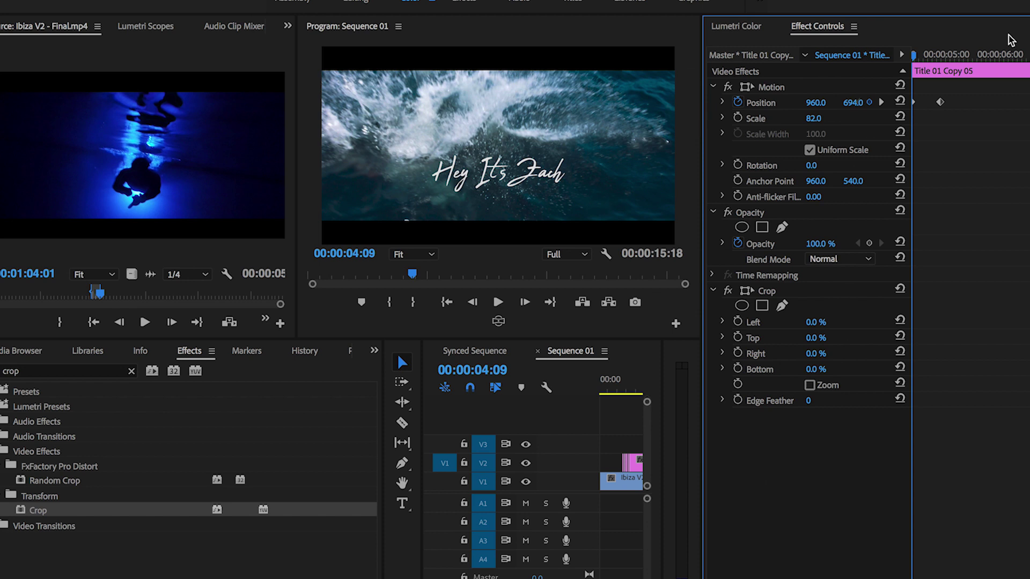
drag(964, 93, 900, 109)
right_click(940, 108)
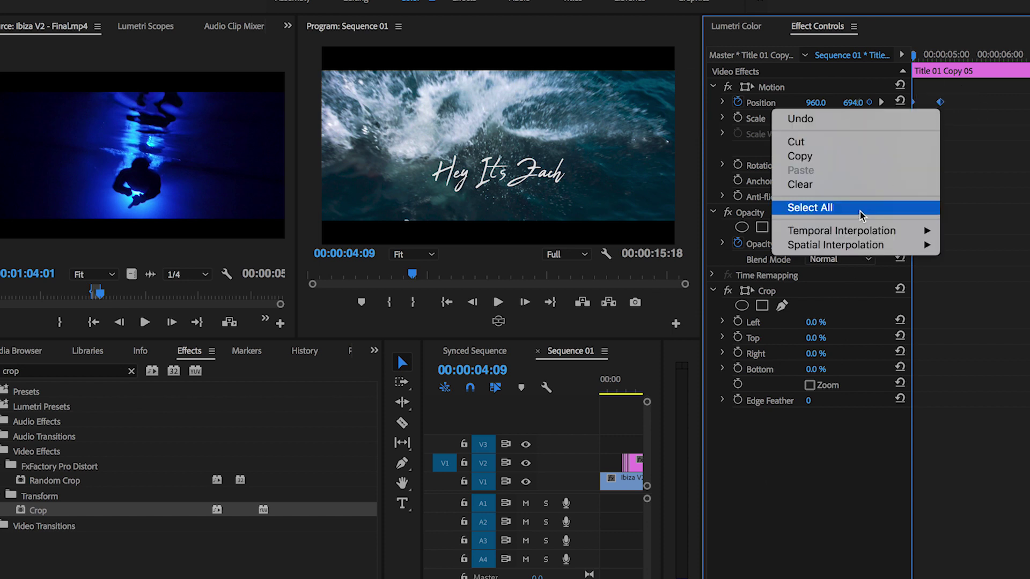
mouse_move(858, 231)
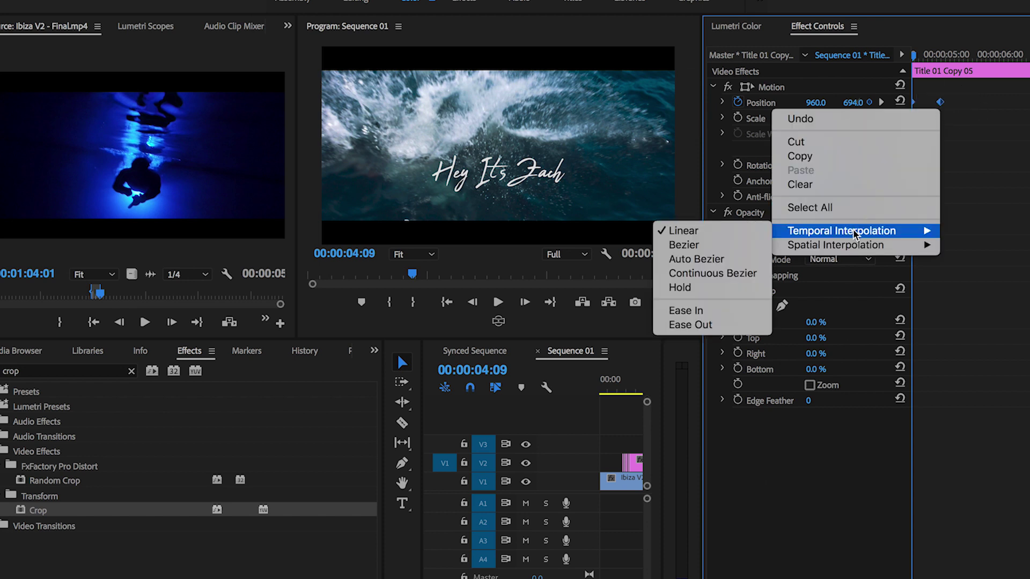
click(708, 311)
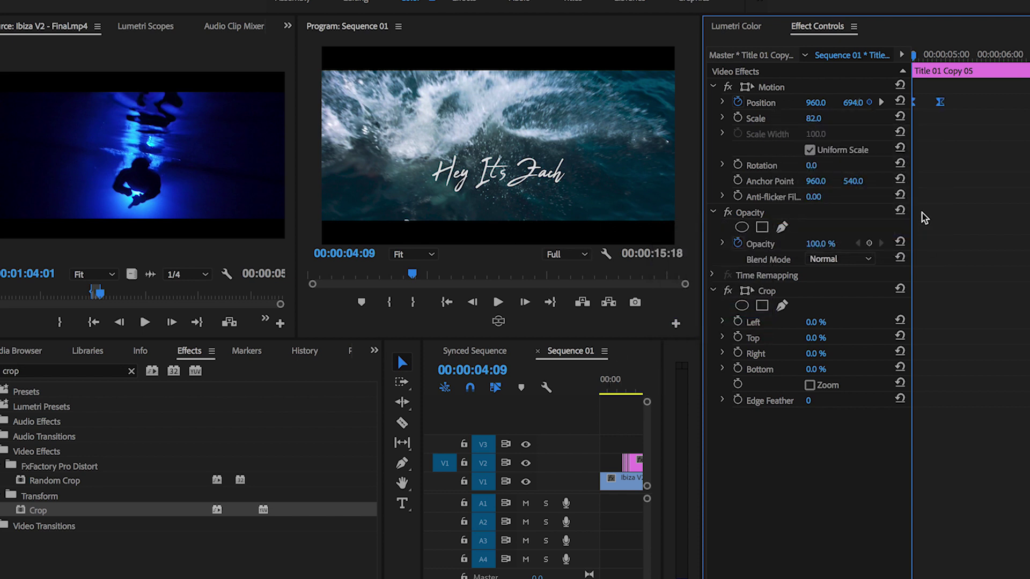
key(space)
key(space)
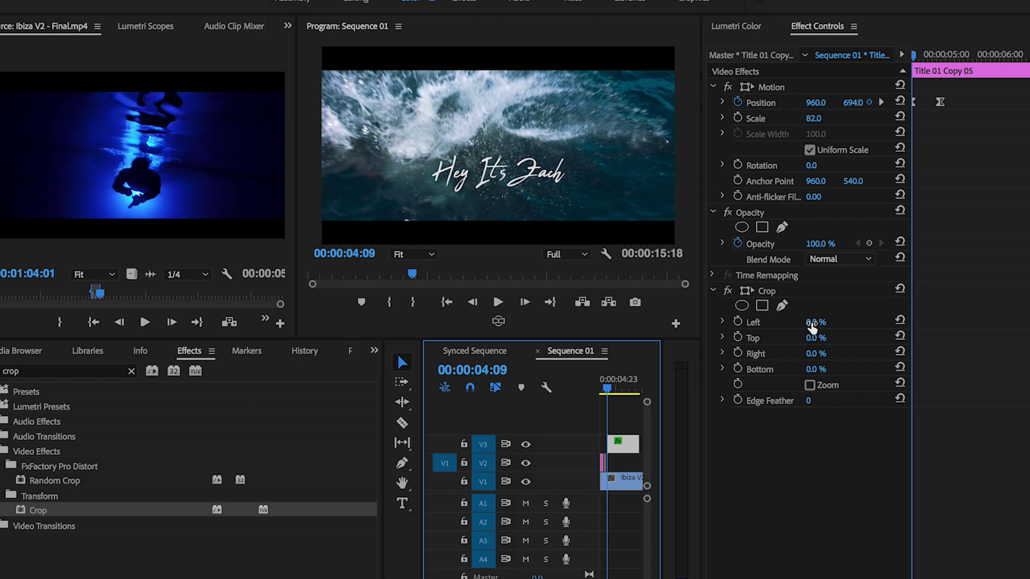
Step: Select the title copy's Crop effect and save the project
click(809, 373)
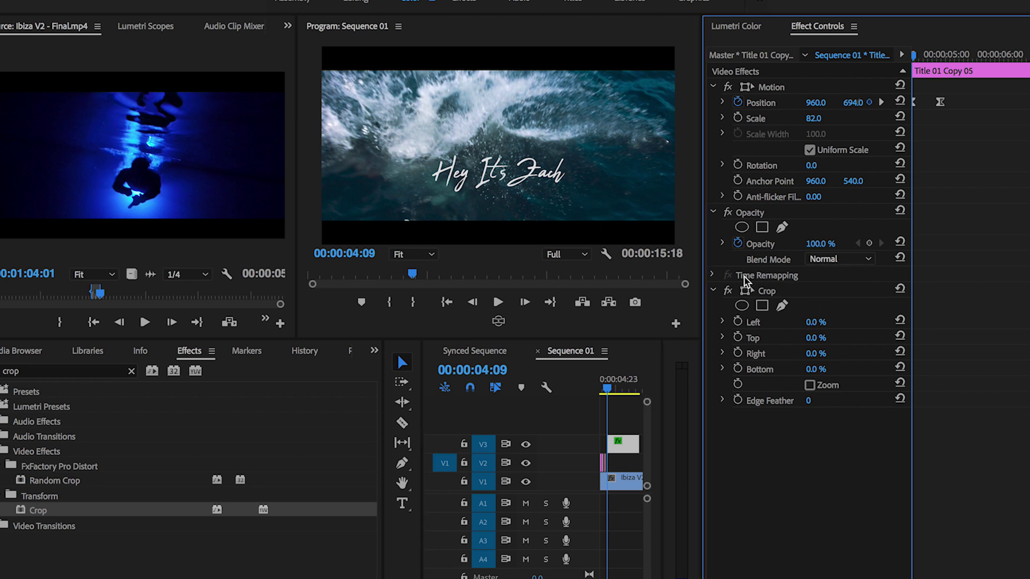
click(763, 292)
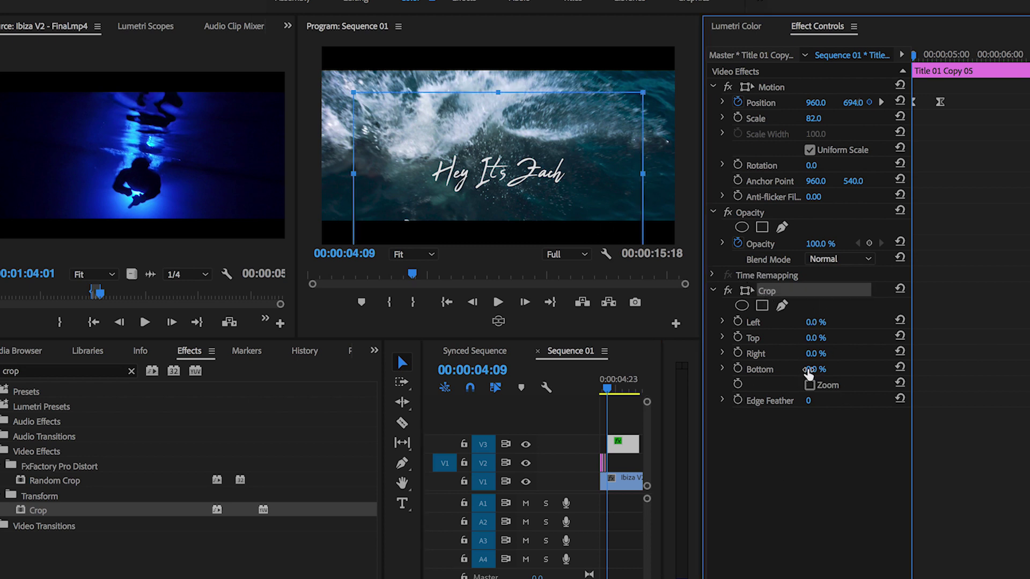
key(ctrl+s)
Step: Set Crop Bottom to 62% with a keyframe at the first frame, then preview it
drag(813, 369, 846, 369)
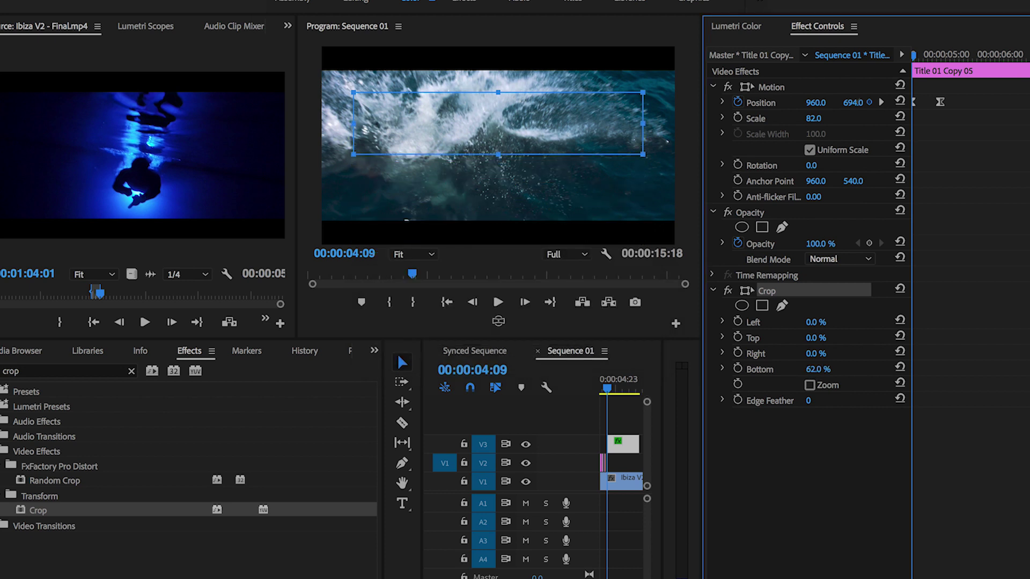
click(738, 370)
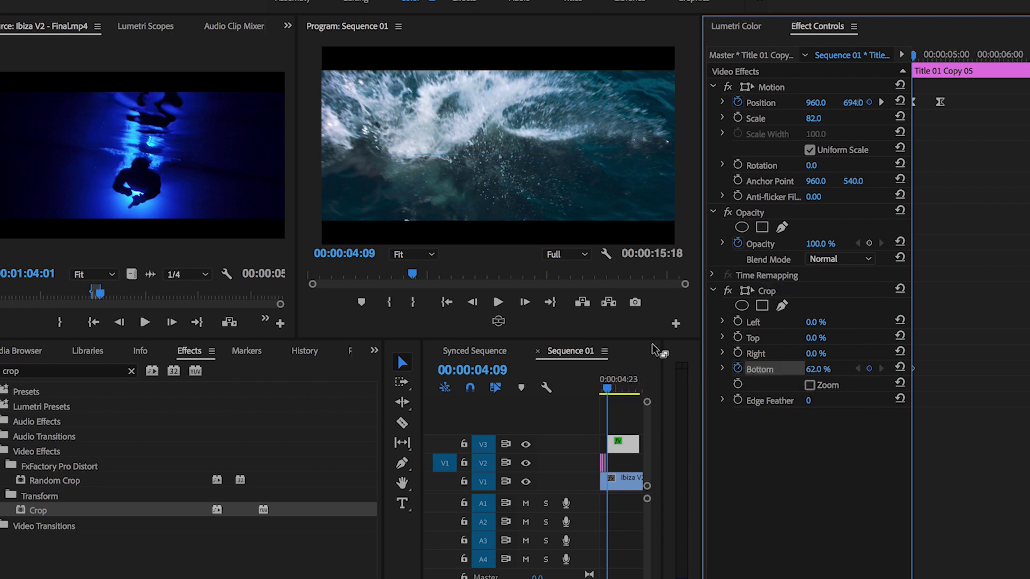
key(space)
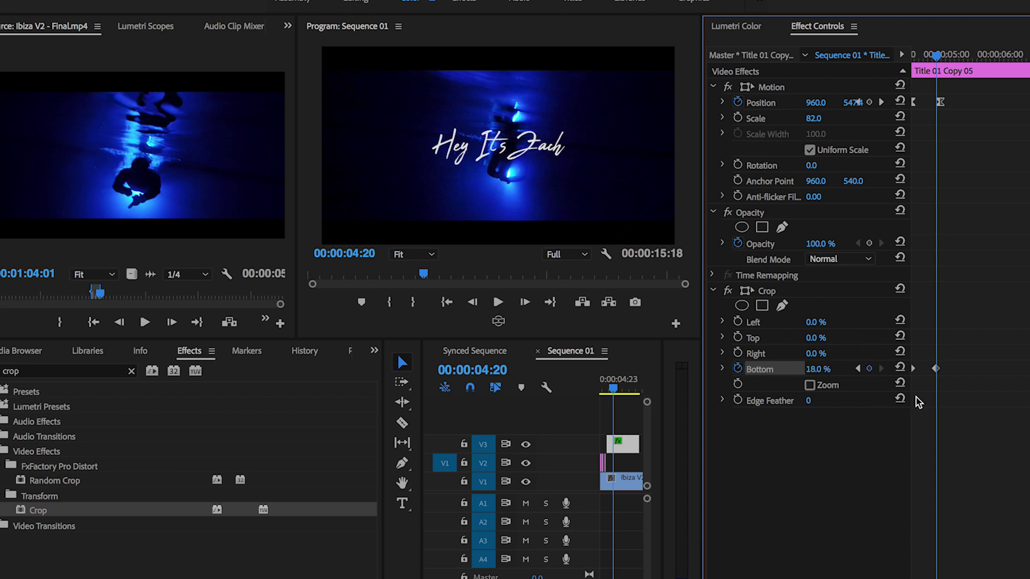
Step: Switch the 18% Crop Bottom keyframe's interpolation from Linear to Hold, then rewatch the reveal
key(Up)
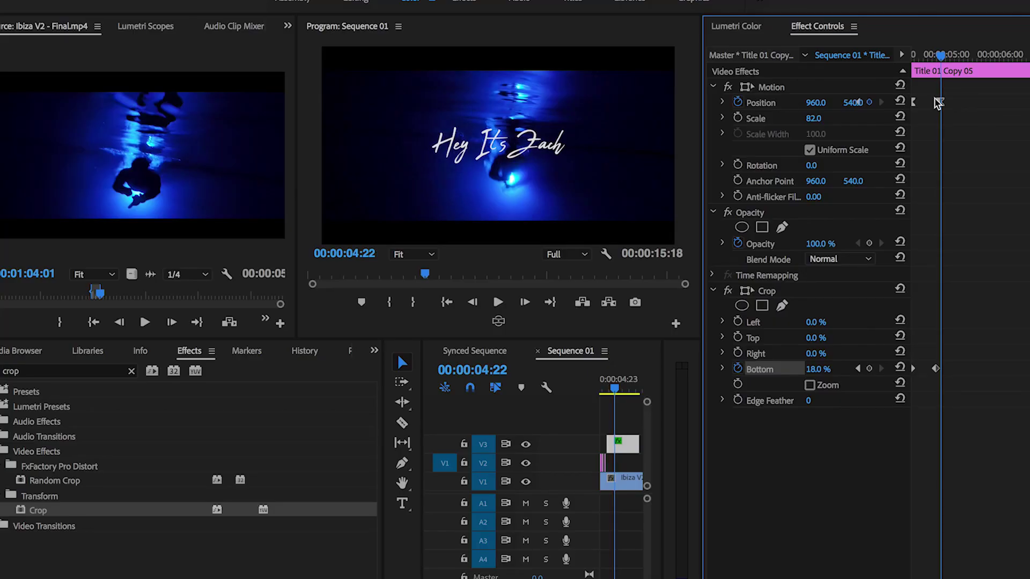
right_click(941, 369)
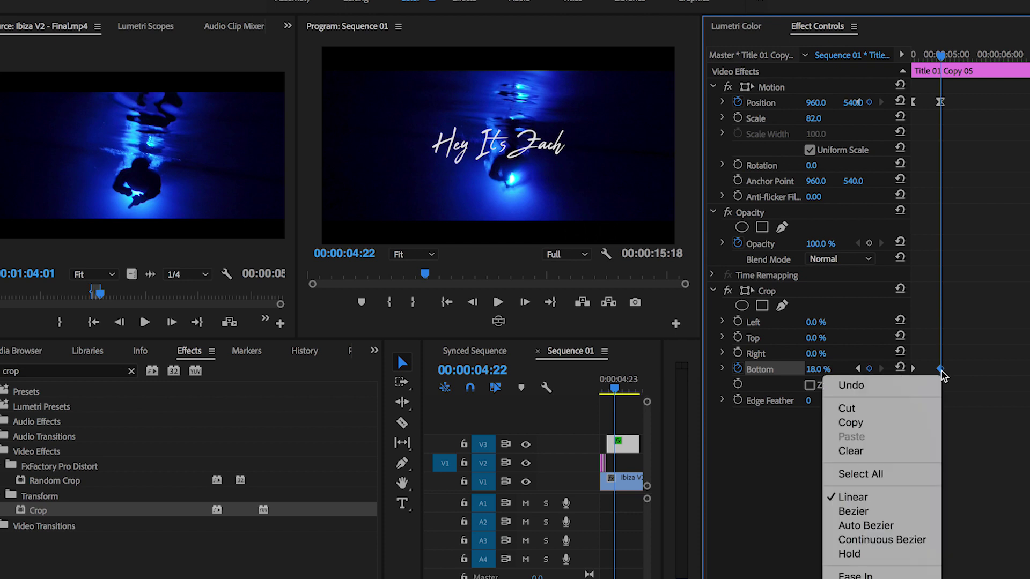
key(Down)
key(Down)
key(Down)
key(Down)
key(Down)
key(Down)
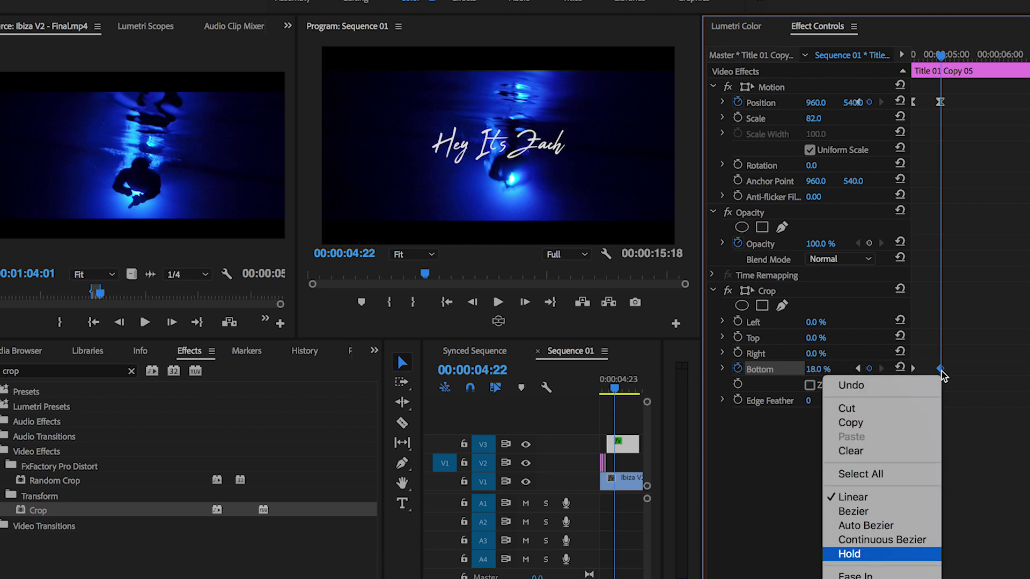
key(Return)
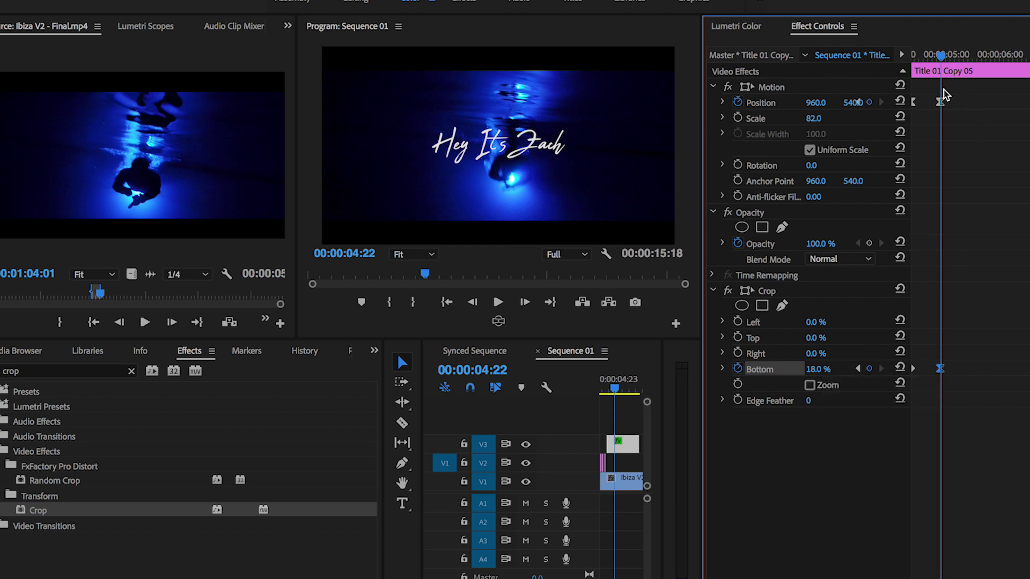
drag(940, 56, 916, 57)
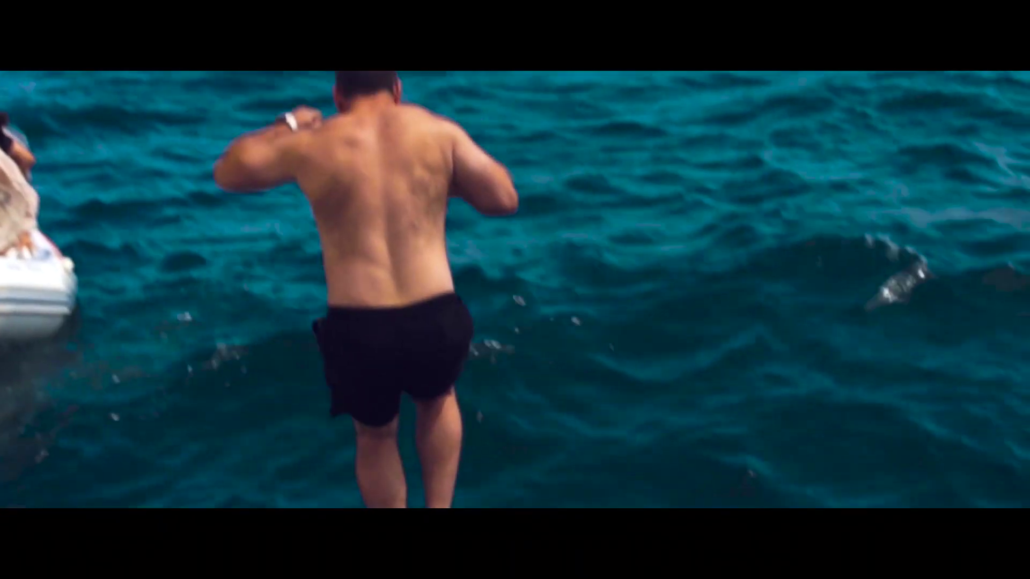